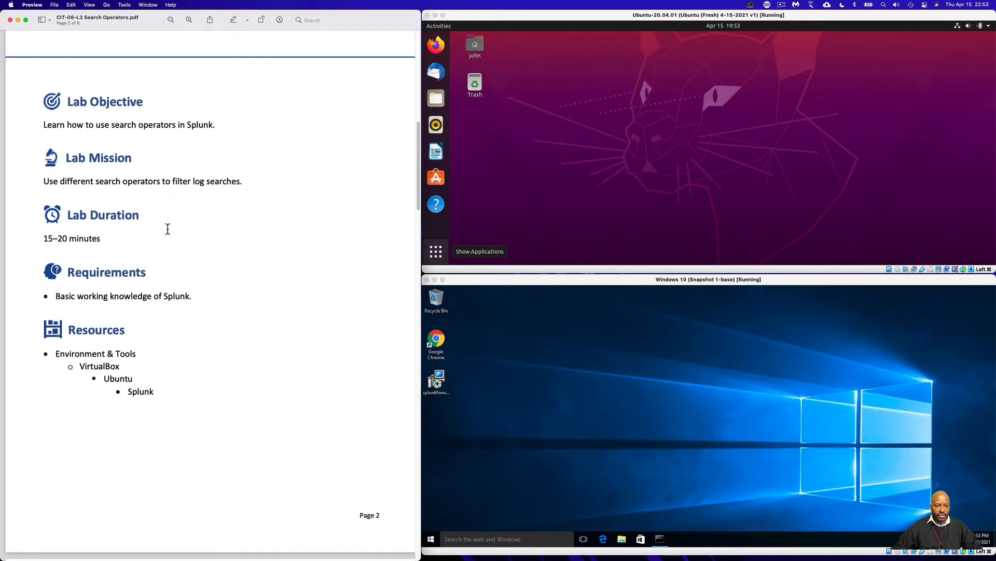
Read the lab guide's objective, mission, requirements and resources sections through to the Lab Task 1 instructions
{"action": "scroll", "coordinate": [111, 220], "scroll_direction": "down", "scroll_amount": 1}
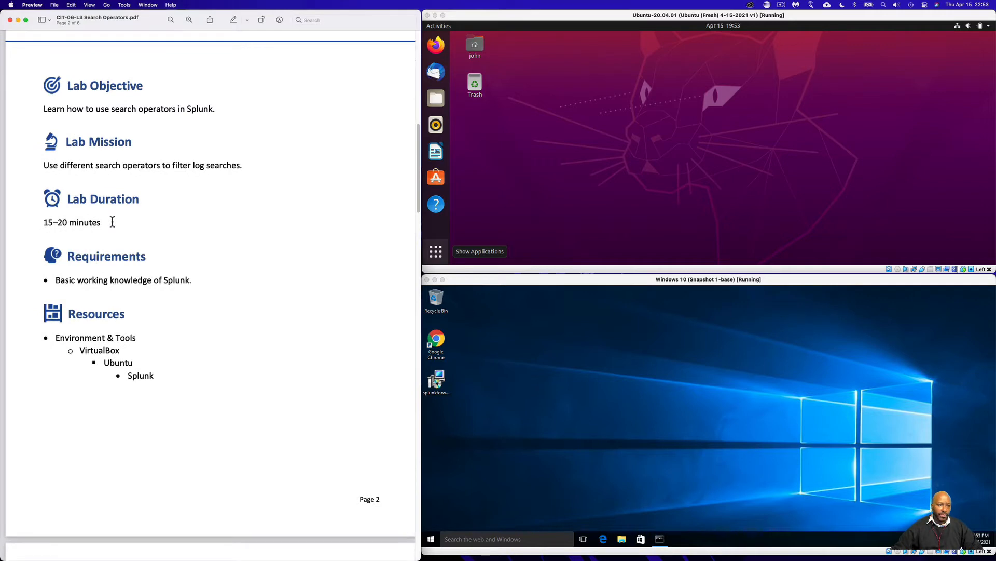
{"action": "scroll", "coordinate": [112, 222], "scroll_direction": "down", "scroll_amount": 3}
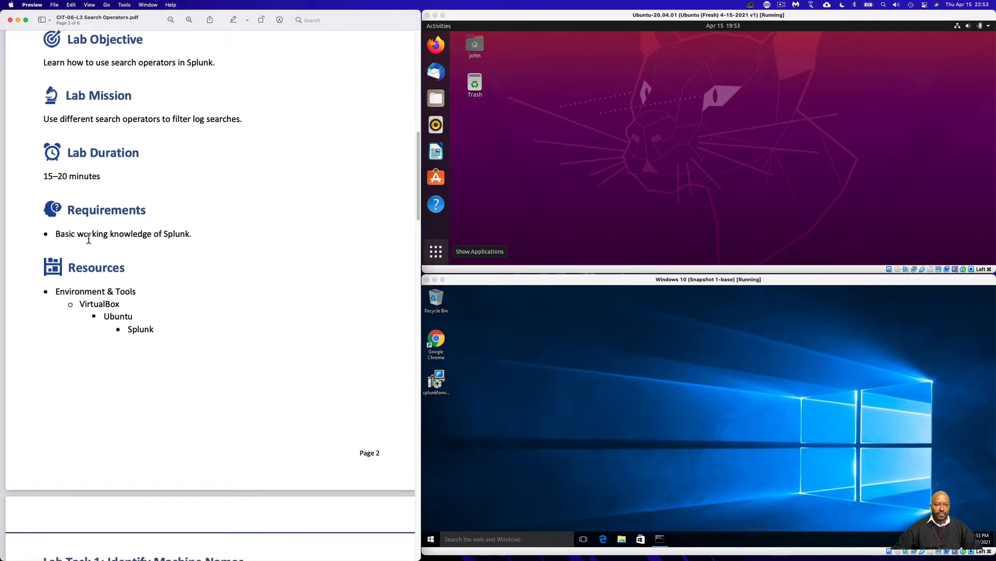
{"action": "scroll", "coordinate": [145, 290], "scroll_direction": "down", "scroll_amount": 2}
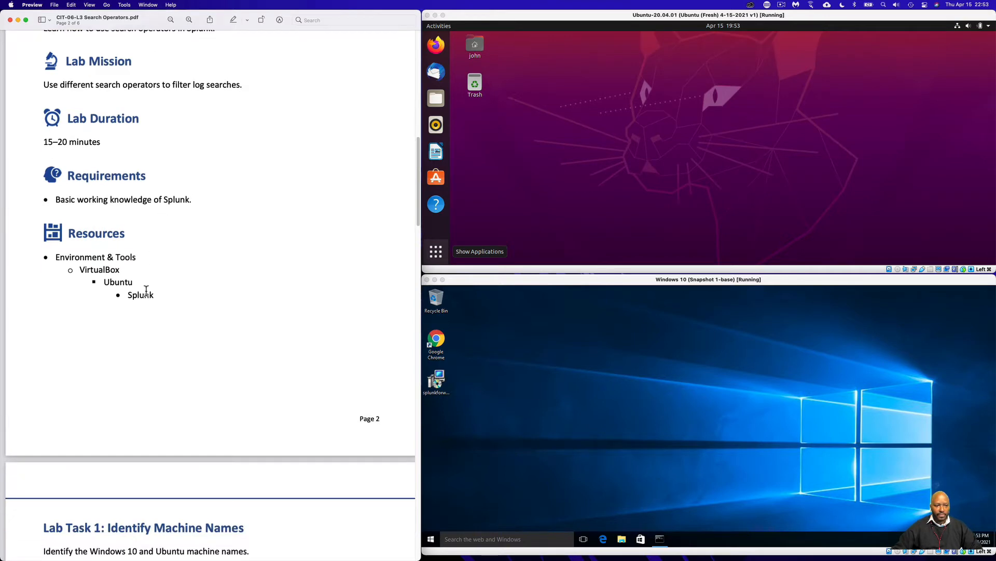
{"action": "scroll", "coordinate": [146, 289], "scroll_direction": "down", "scroll_amount": 4}
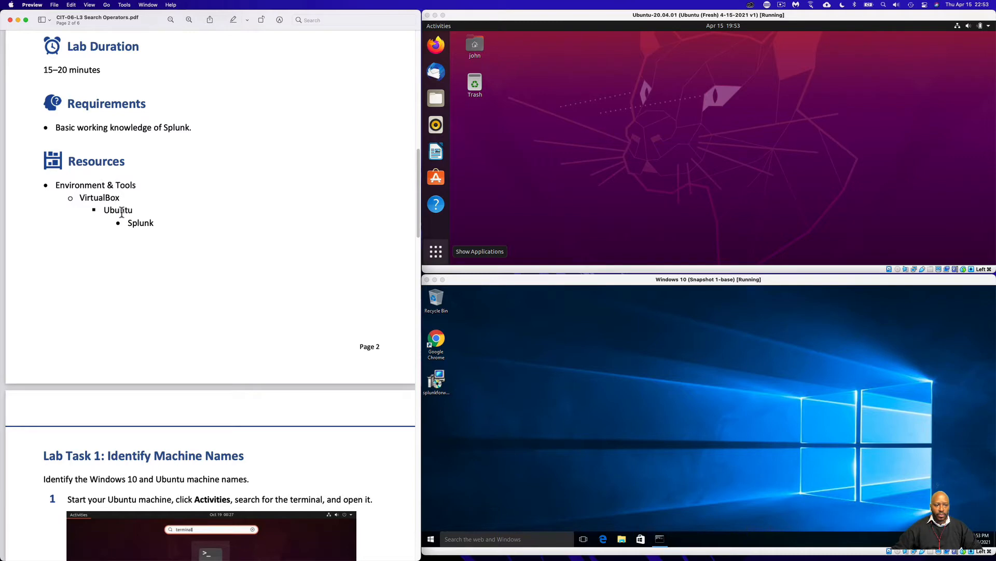
{"action": "left_click", "coordinate": [623, 190]}
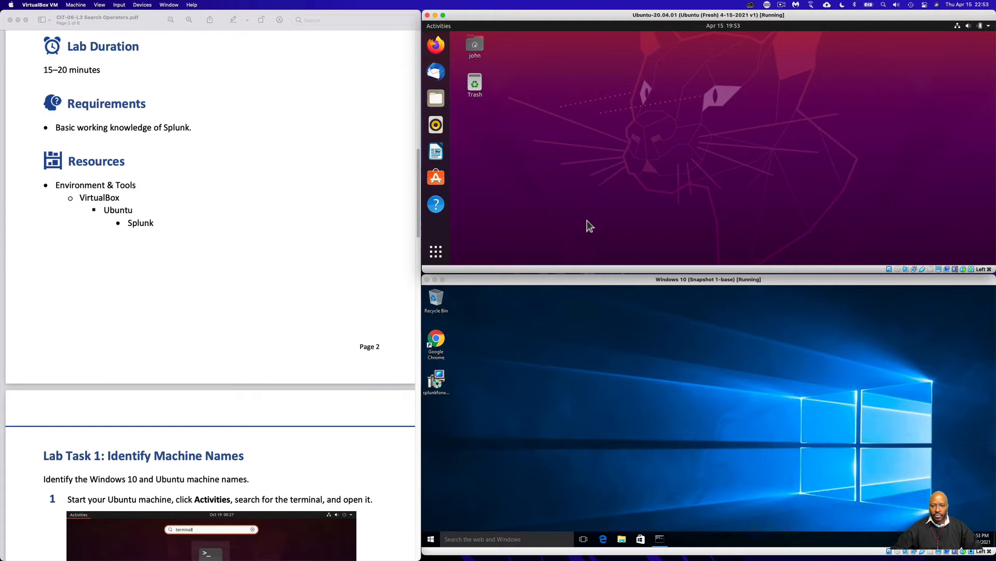
{"action": "left_click", "coordinate": [655, 357]}
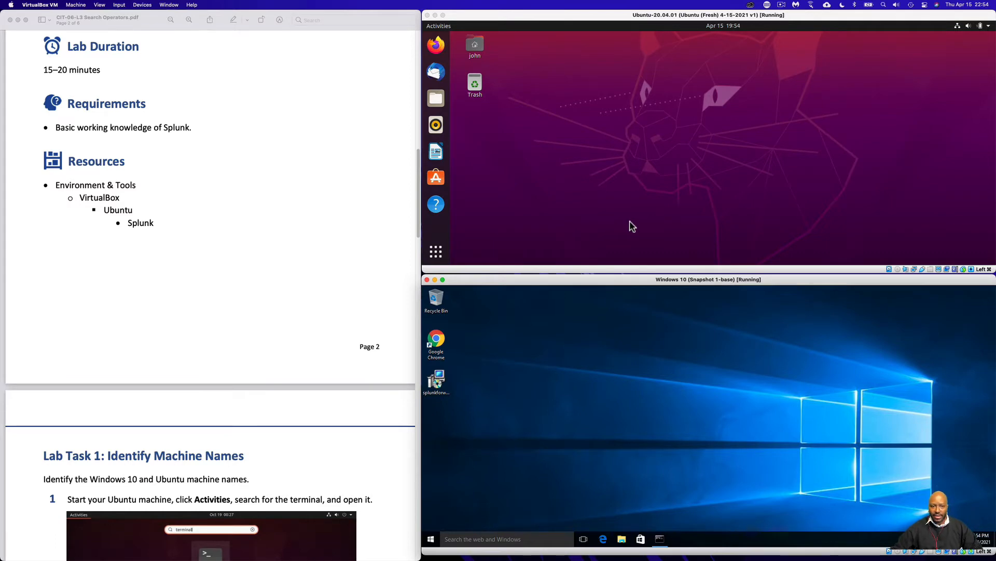
{"action": "scroll", "coordinate": [388, 342], "scroll_direction": "down", "scroll_amount": 10}
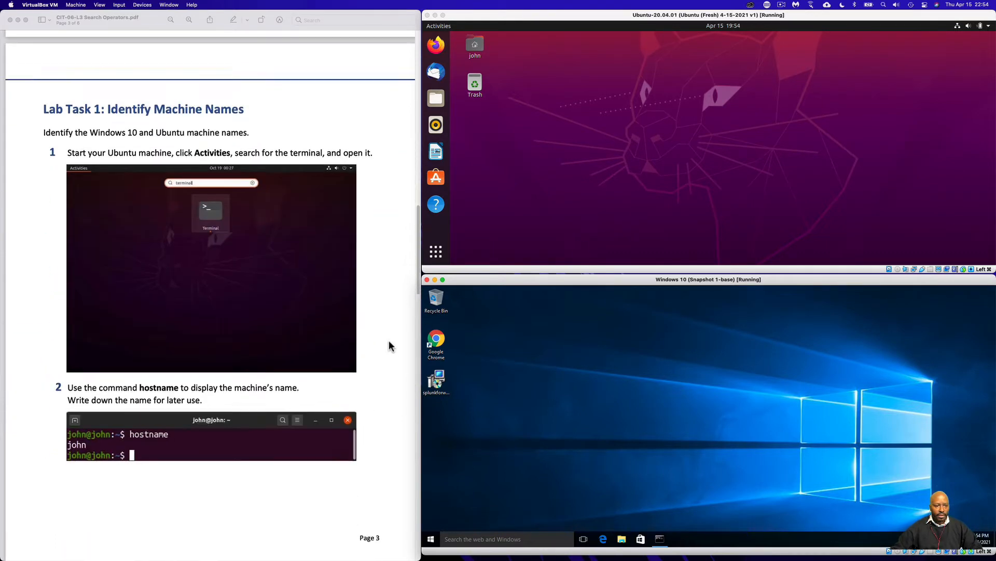
{"action": "scroll", "coordinate": [370, 480], "scroll_direction": "up", "scroll_amount": 1}
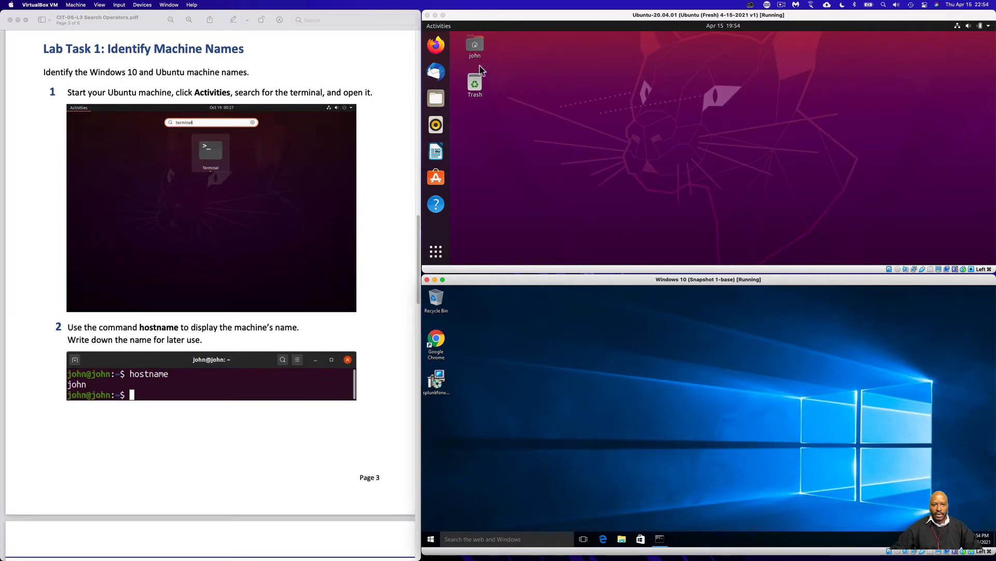
Search for the terminal on the Ubuntu machine and open it
{"action": "left_click", "coordinate": [434, 30]}
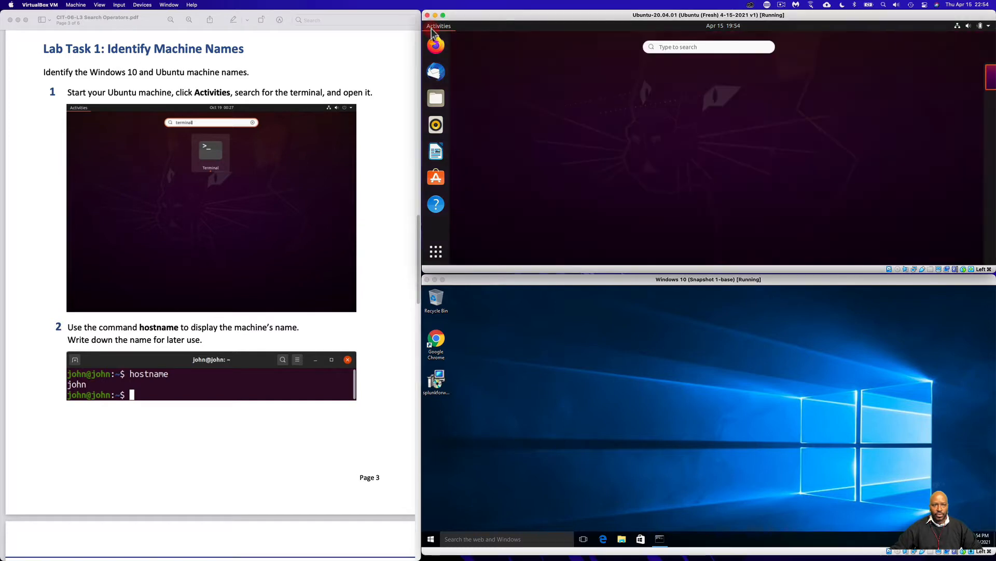
{"action": "left_click", "coordinate": [731, 47]}
{"action": "type", "text": "terminal"}
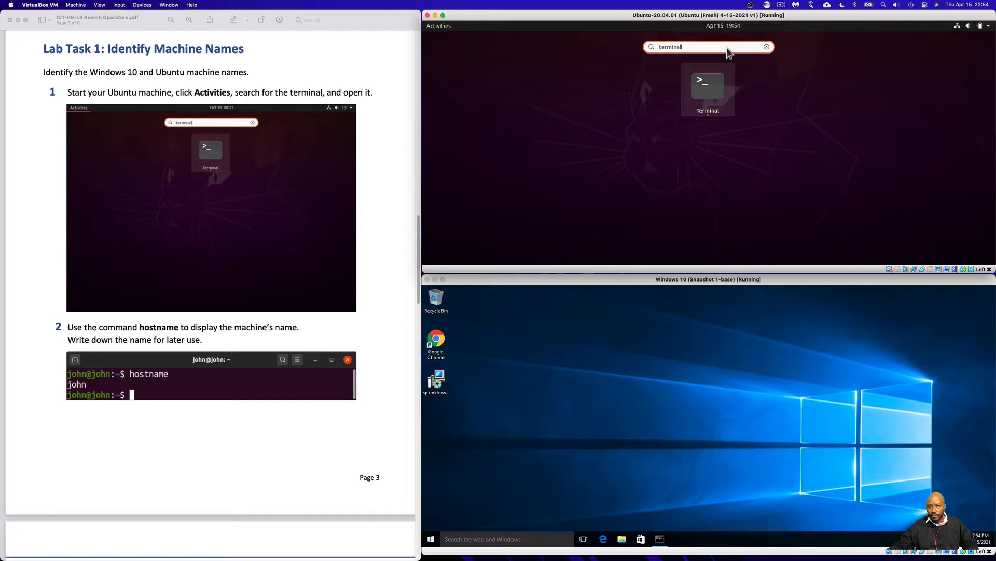
{"action": "key", "text": "Return"}
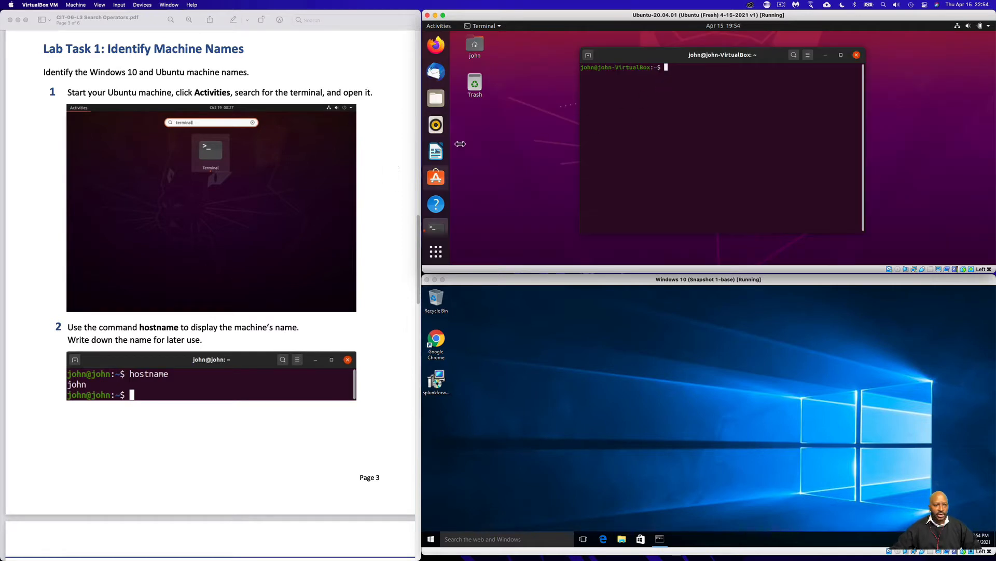
Run hostname in the Ubuntu terminal and highlight the machine name it returns
{"action": "scroll", "coordinate": [277, 218], "scroll_direction": "down", "scroll_amount": 2}
{"action": "scroll", "coordinate": [276, 221], "scroll_direction": "down", "scroll_amount": 2}
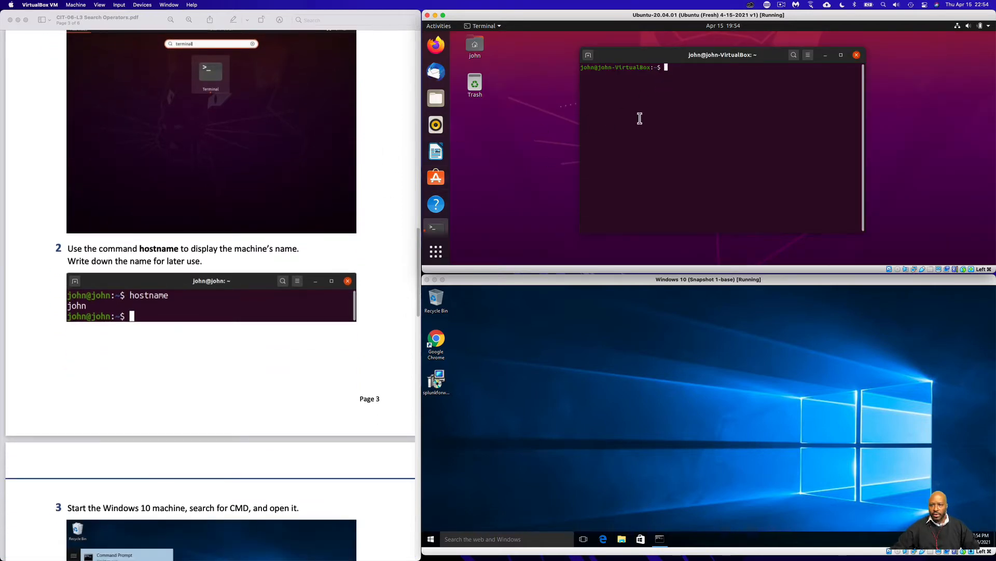
{"action": "type", "text": "hostna"}
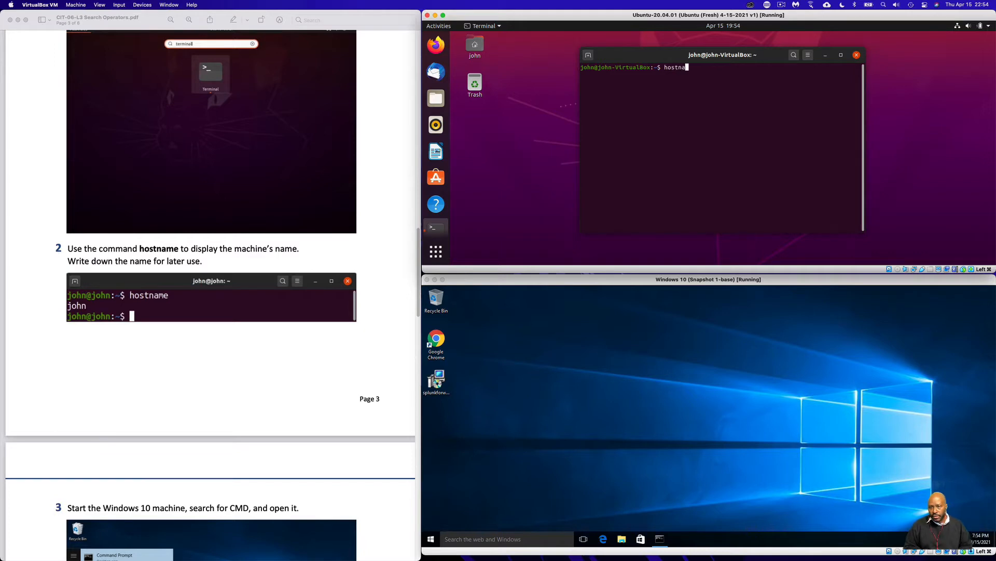
{"action": "type", "text": "me"}
{"action": "key", "text": "Return"}
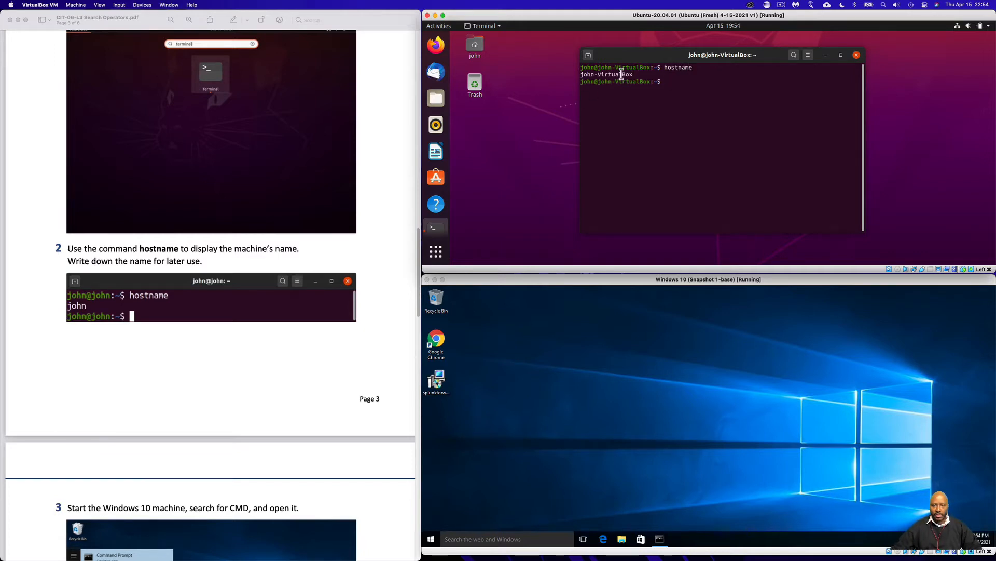
{"action": "left_click_drag", "start_coordinate": [634, 74], "coordinate": [571, 75]}
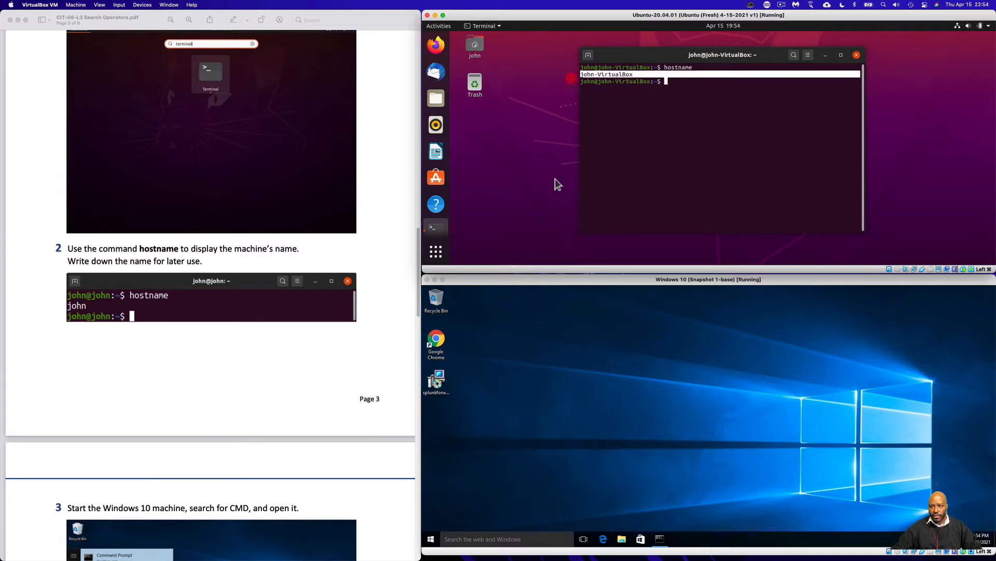
Open Command Prompt on the Windows 10 machine by searching for cmd, and run hostname there
{"action": "scroll", "coordinate": [325, 319], "scroll_direction": "down", "scroll_amount": 3}
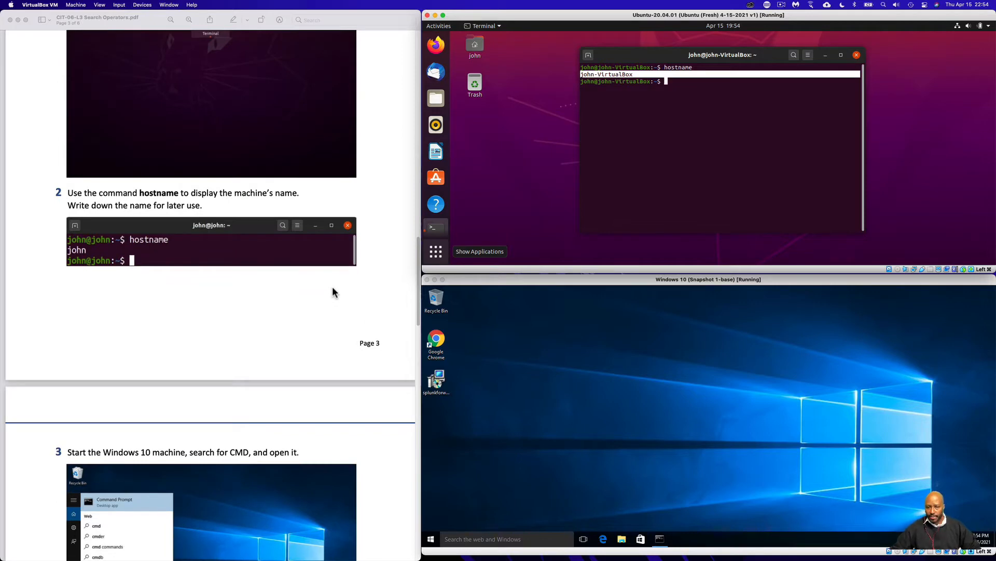
{"action": "scroll", "coordinate": [333, 292], "scroll_direction": "down", "scroll_amount": 10}
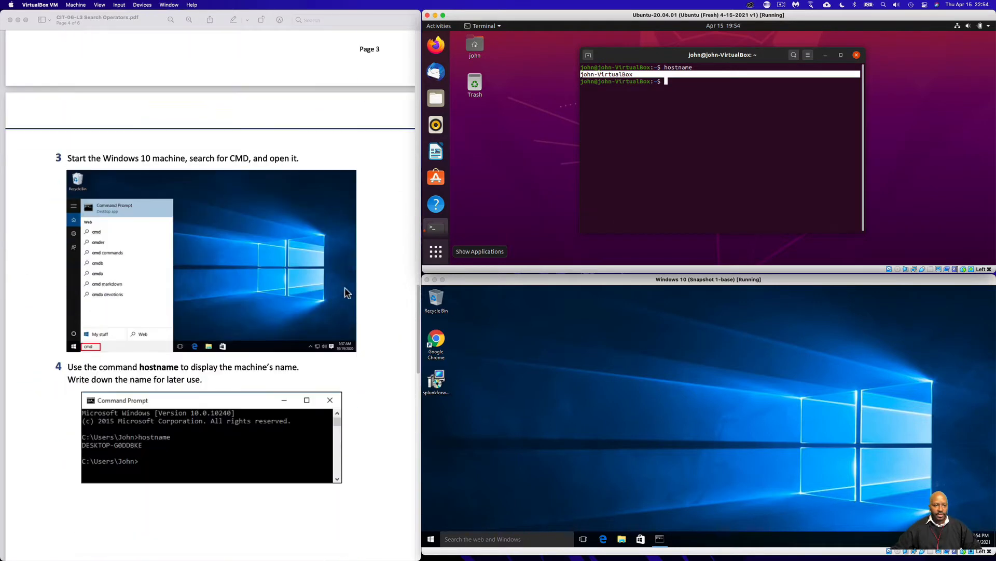
{"action": "scroll", "coordinate": [344, 287], "scroll_direction": "down", "scroll_amount": 3}
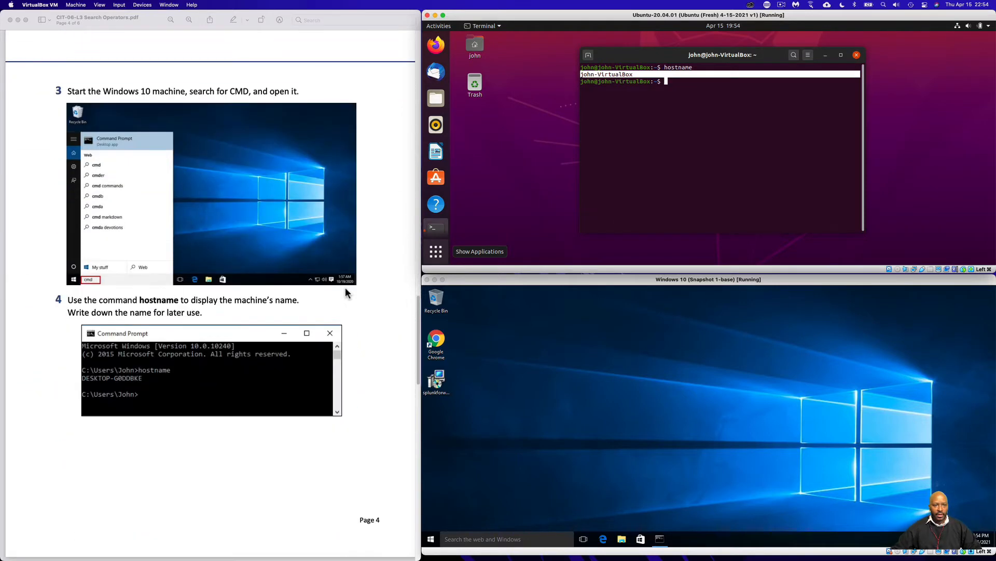
{"action": "left_click", "coordinate": [565, 375]}
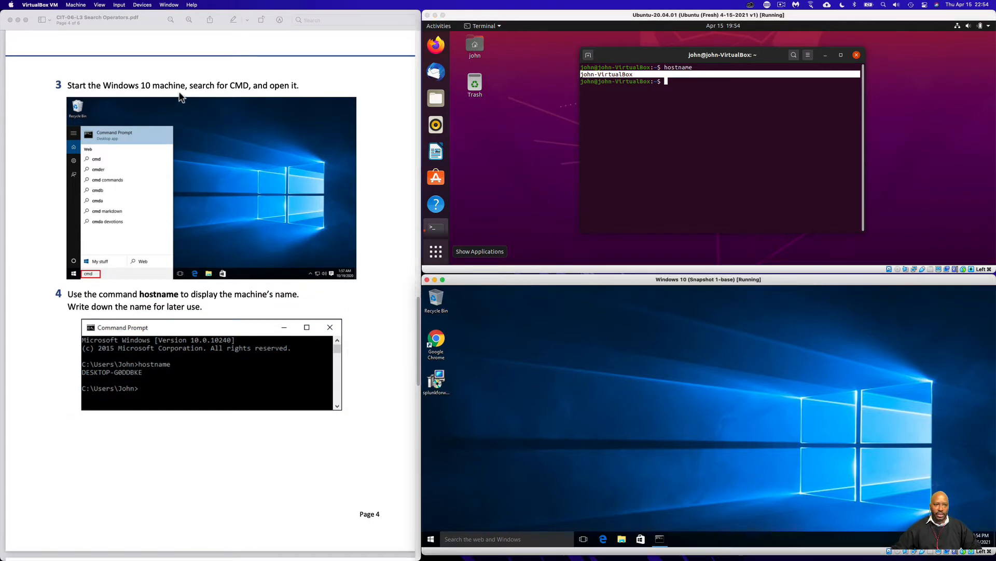
{"action": "left_click", "coordinate": [497, 539]}
{"action": "type", "text": "cmd"}
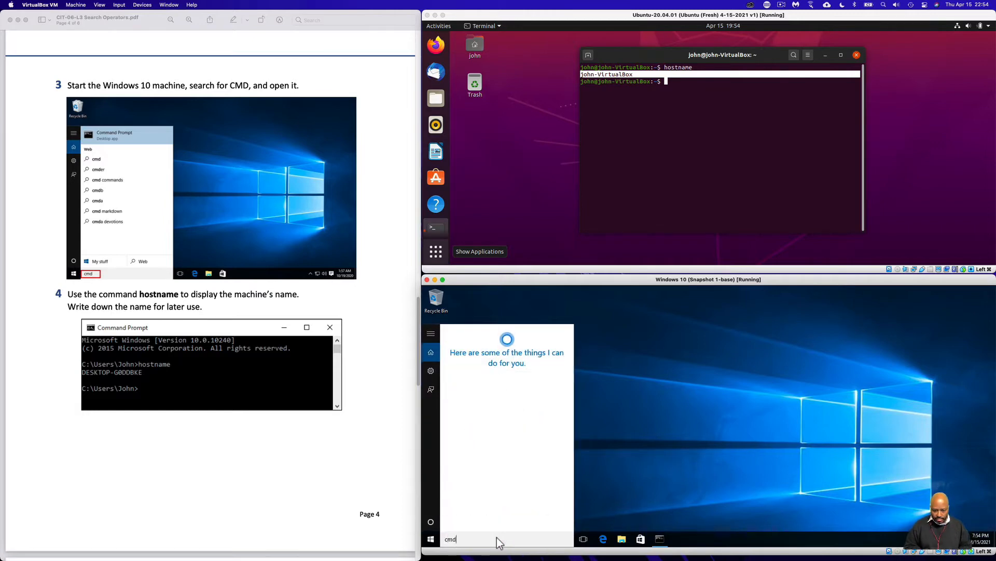
{"action": "key", "text": "Return"}
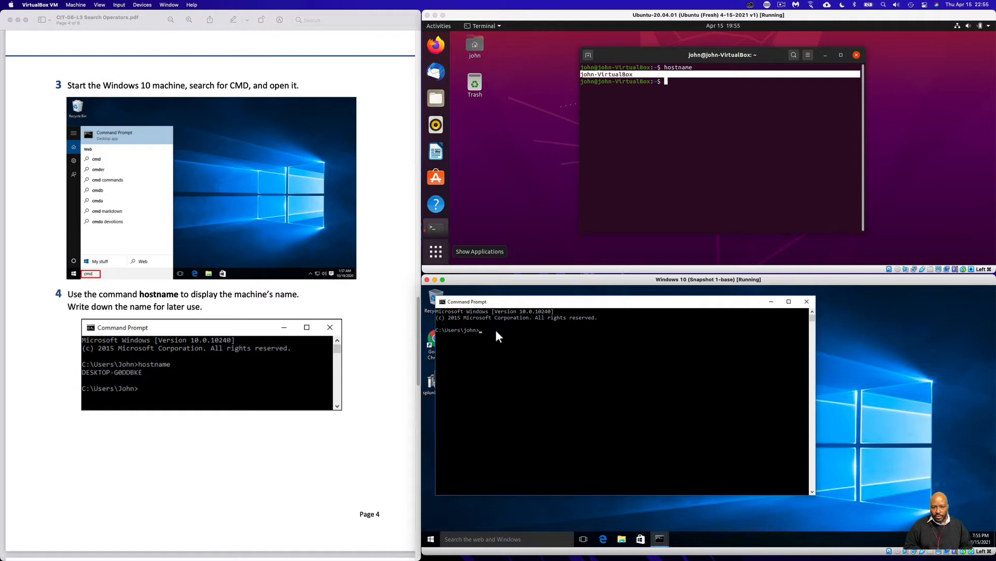
{"action": "type", "text": "hostname"}
{"action": "key", "text": "Return"}
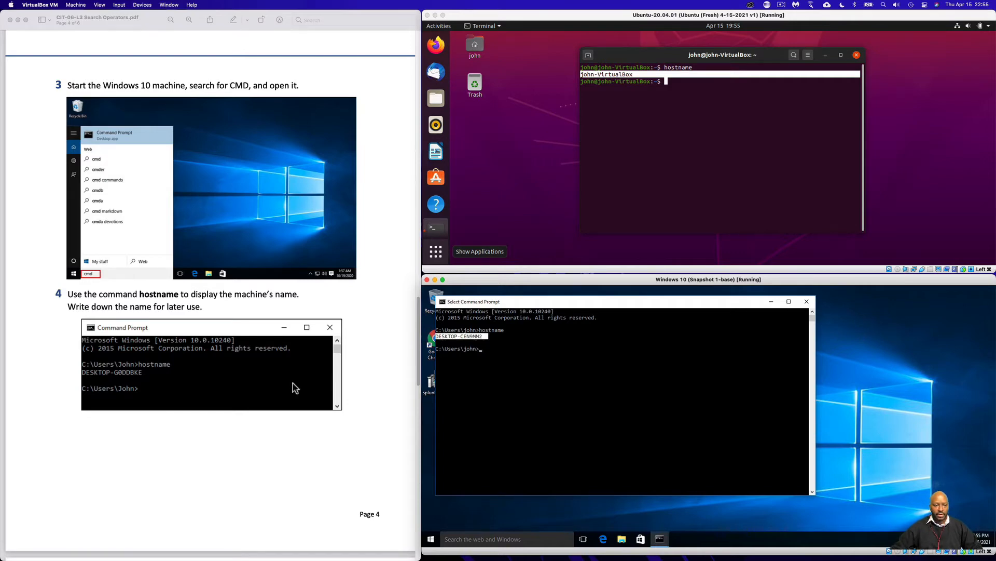
Find Lab Task 2 in the lab guide, then enlarge the Ubuntu virtual machine window to full screen height with its terminal maximized
{"action": "left_click", "coordinate": [347, 394]}
{"action": "scroll", "coordinate": [347, 393], "scroll_direction": "down", "scroll_amount": 10}
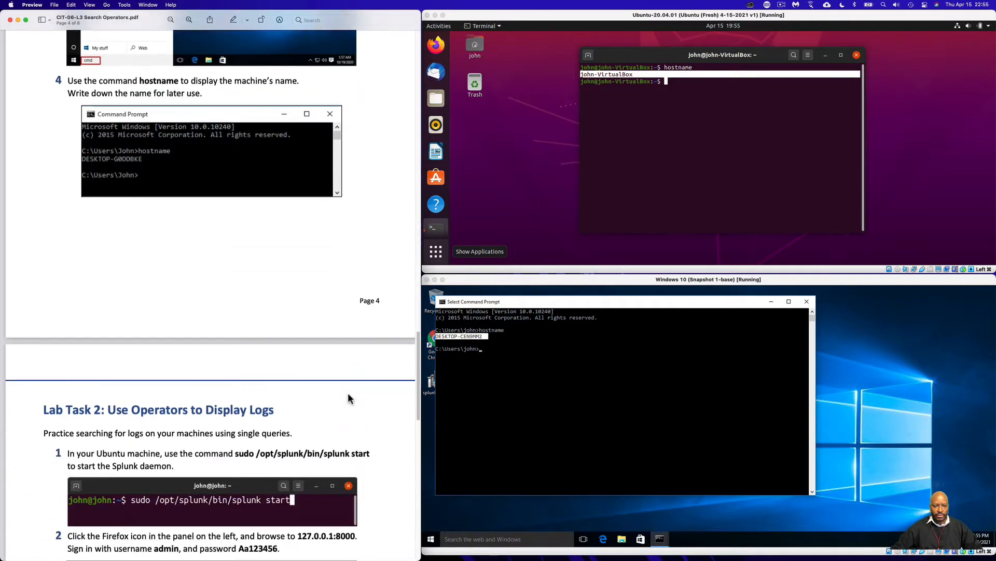
{"action": "scroll", "coordinate": [350, 394], "scroll_direction": "down", "scroll_amount": 4}
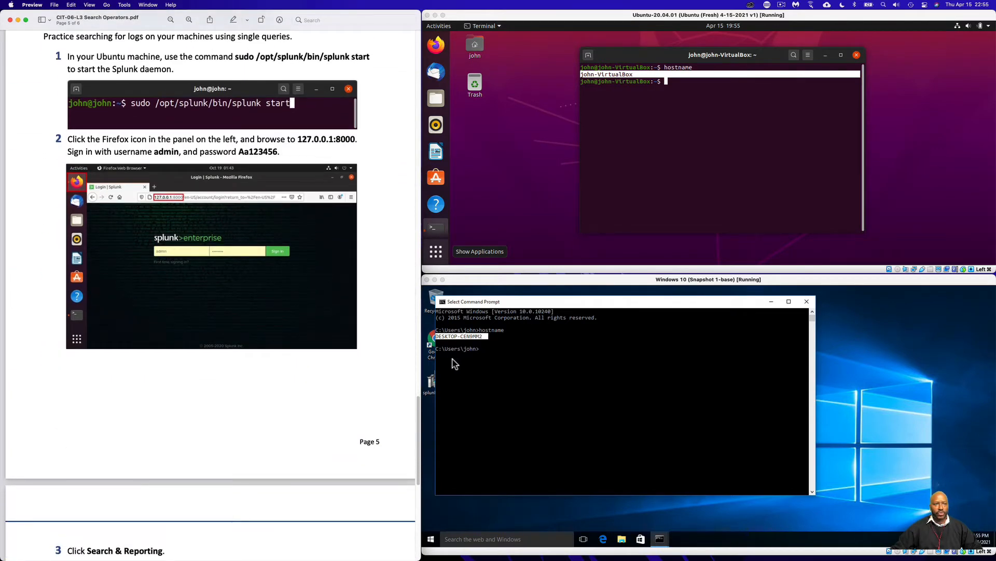
{"action": "scroll", "coordinate": [357, 382], "scroll_direction": "up", "scroll_amount": 1}
{"action": "scroll", "coordinate": [356, 379], "scroll_direction": "up", "scroll_amount": 2}
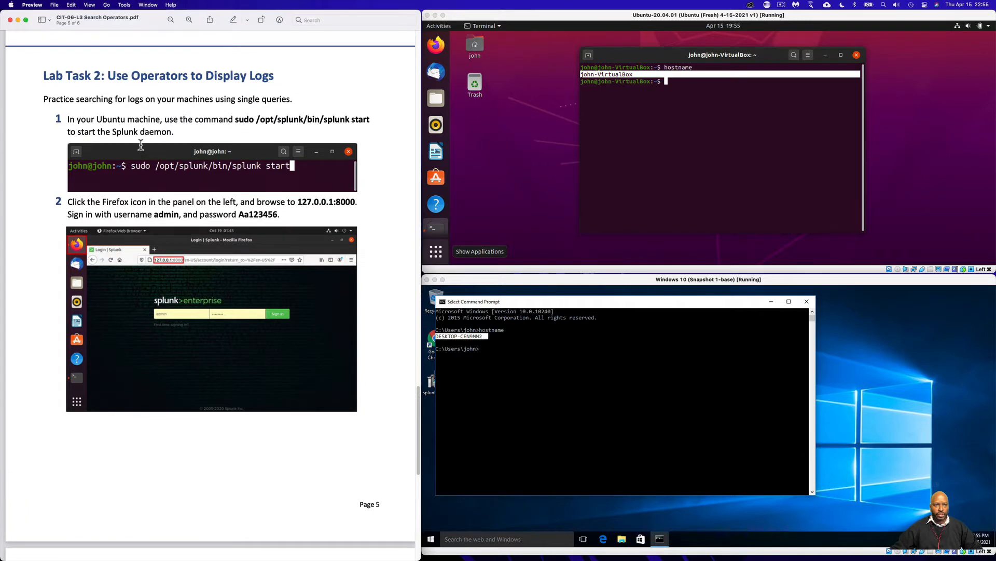
{"action": "left_click", "coordinate": [611, 147]}
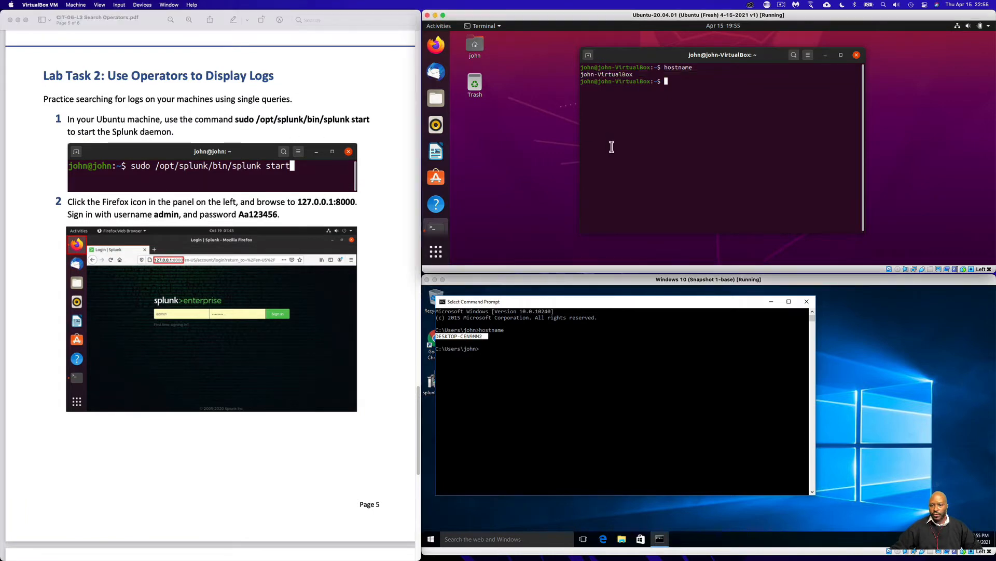
{"action": "left_click_drag", "start_coordinate": [831, 273], "coordinate": [856, 548]}
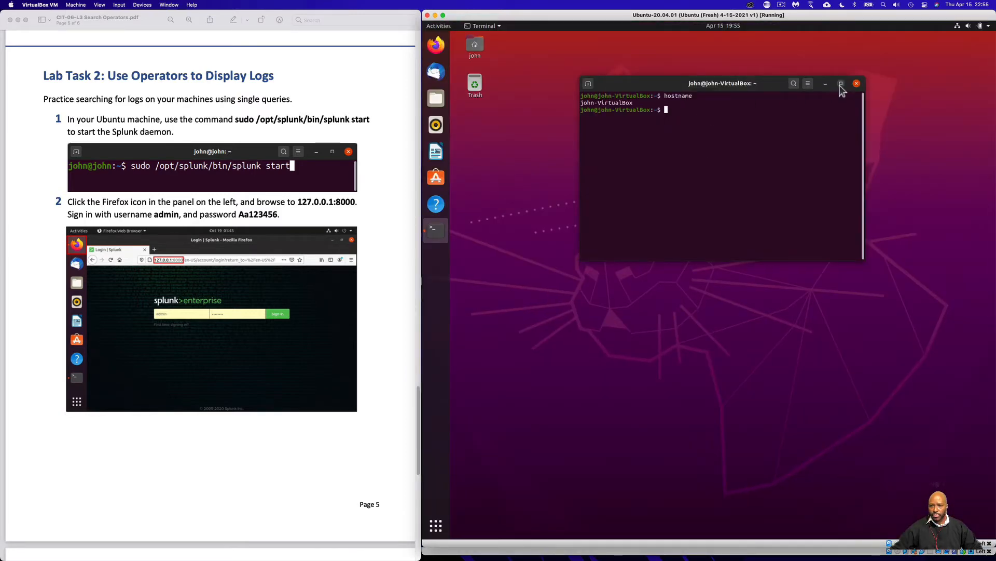
{"action": "left_click", "coordinate": [841, 83]}
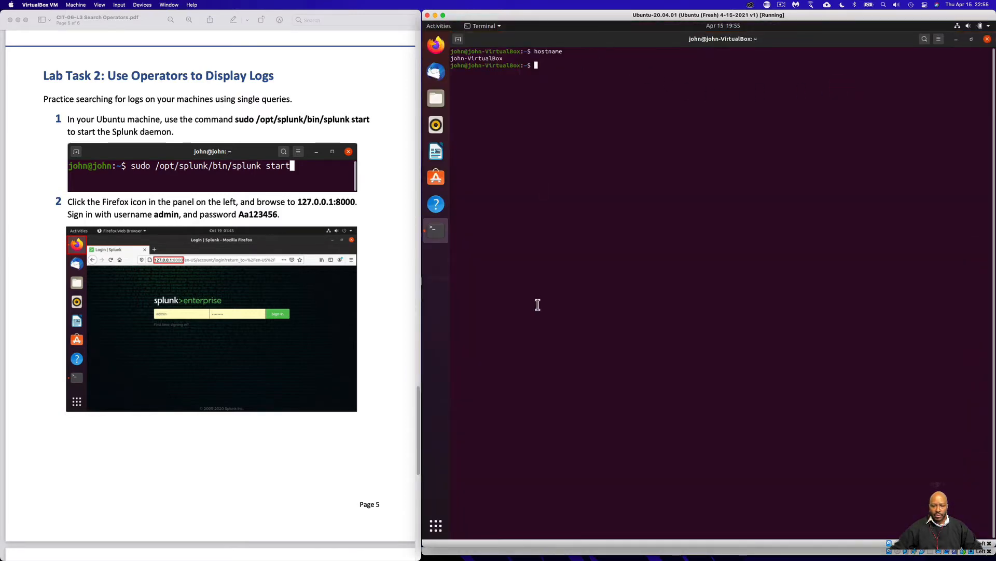
{"action": "left_click_drag", "start_coordinate": [572, 547], "coordinate": [573, 558]}
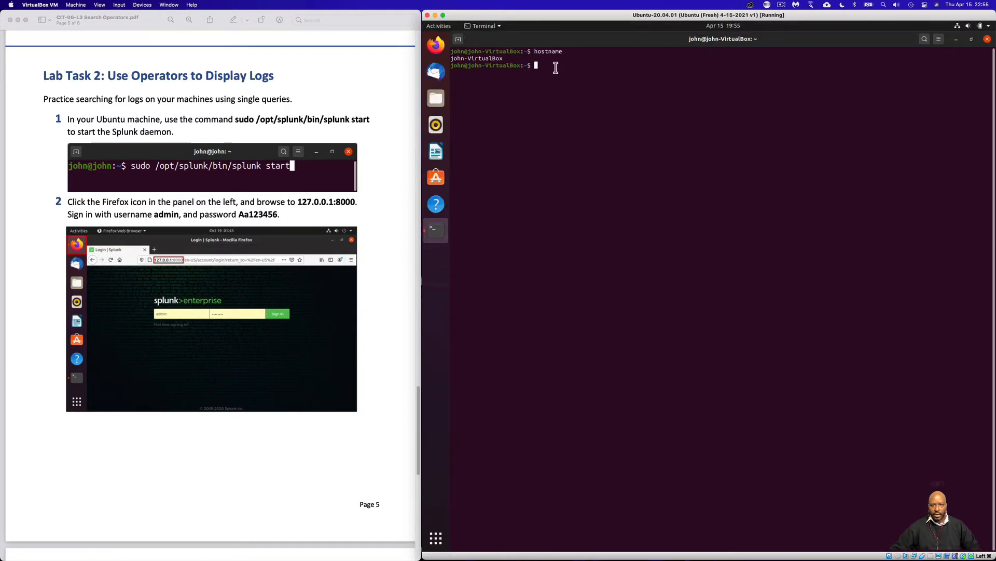
Start the Splunk daemon with sudo /opt/splunk/bin/splunk start, entering the sudo account password
{"action": "type", "text": "sudo /opt/"}
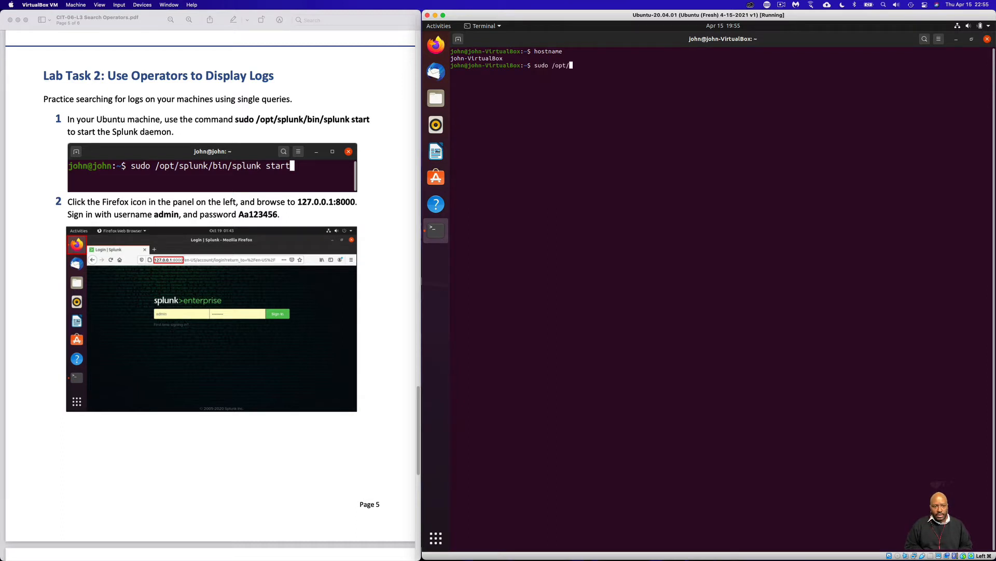
{"action": "type", "text": "sp"}
{"action": "key", "text": "Tab"}
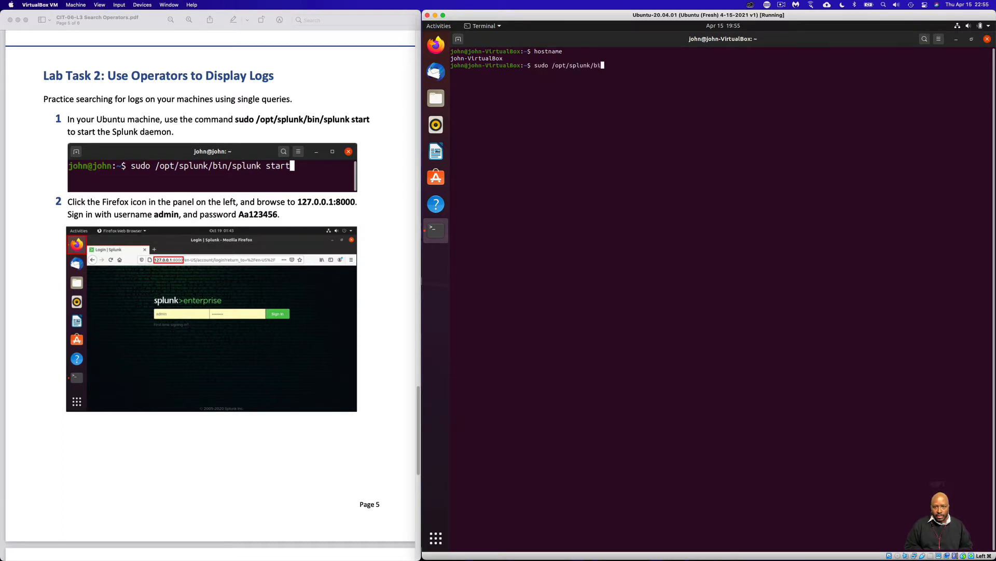
{"action": "type", "text": "bin/splunk start"}
{"action": "key", "text": "Return"}
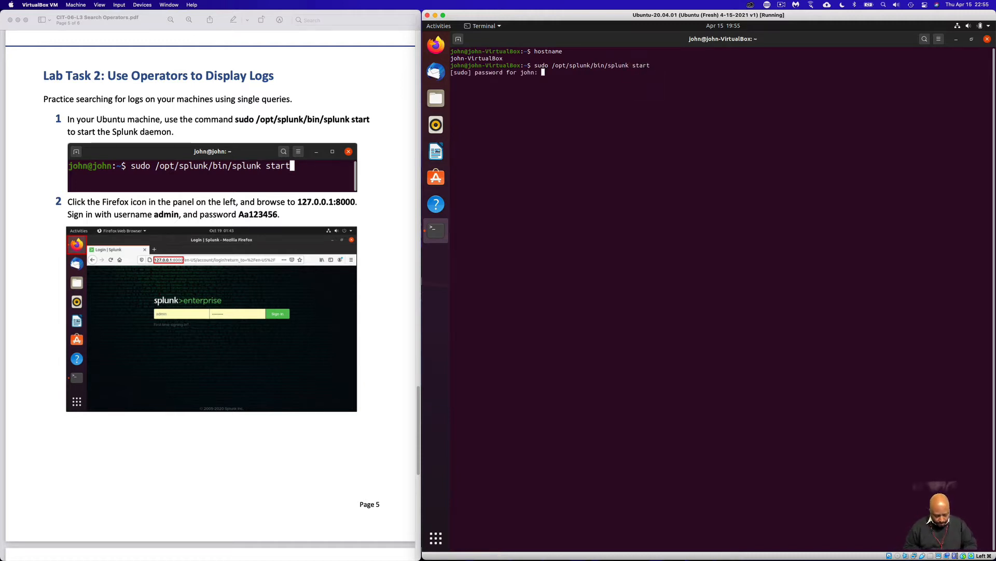
{"action": "key", "text": "Return"}
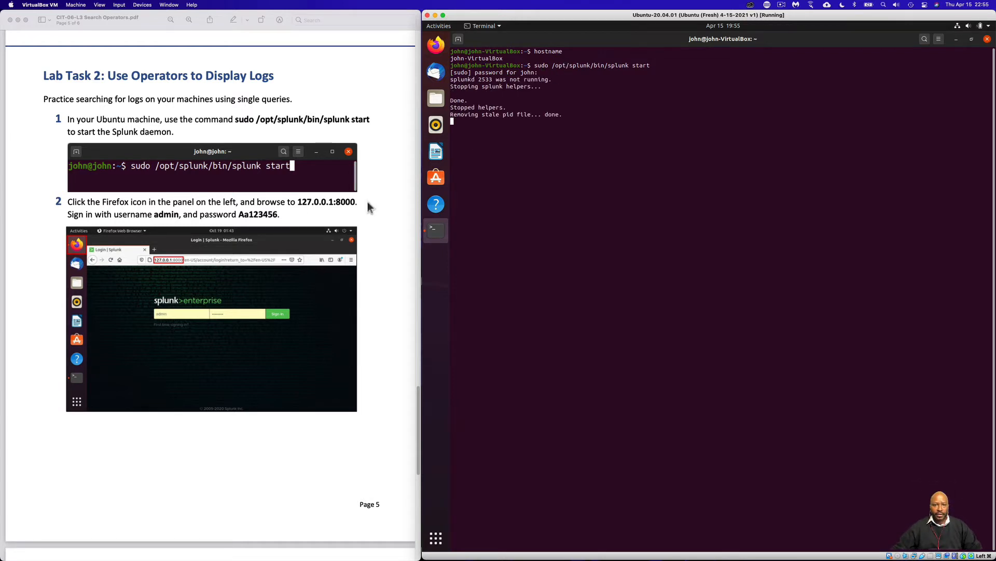
Review the lab guide's instructions for browsing to Splunk in Firefox and signing in
{"action": "scroll", "coordinate": [371, 284], "scroll_direction": "down", "scroll_amount": 1}
{"action": "scroll", "coordinate": [370, 284], "scroll_direction": "down", "scroll_amount": 5}
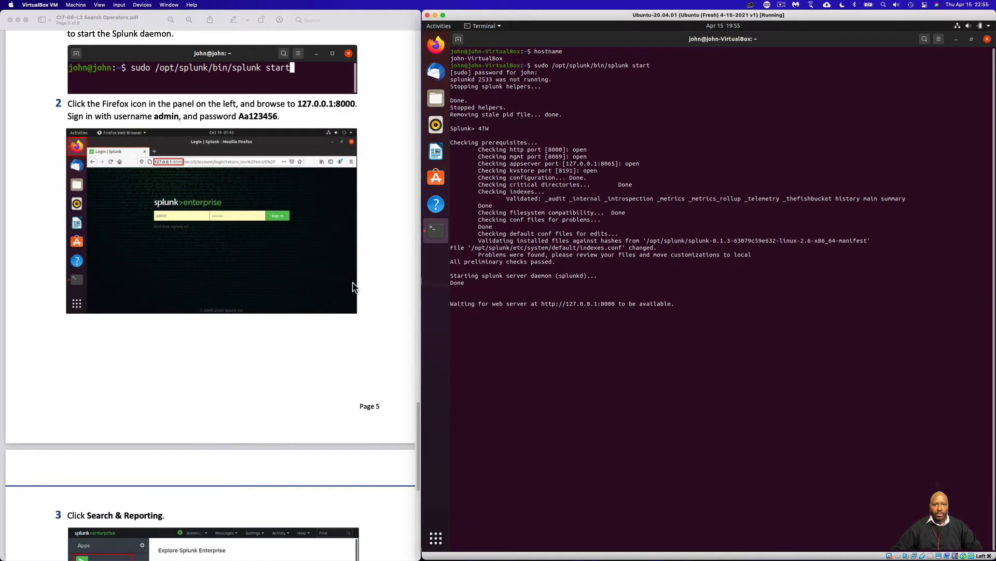
{"action": "scroll", "coordinate": [351, 284], "scroll_direction": "up", "scroll_amount": 1}
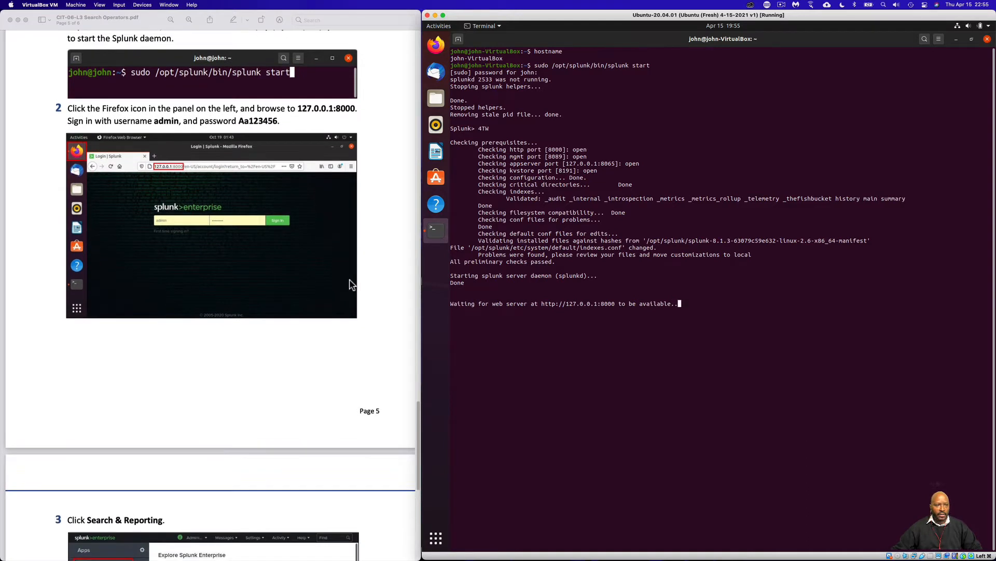
{"action": "scroll", "coordinate": [351, 284], "scroll_direction": "up", "scroll_amount": 1}
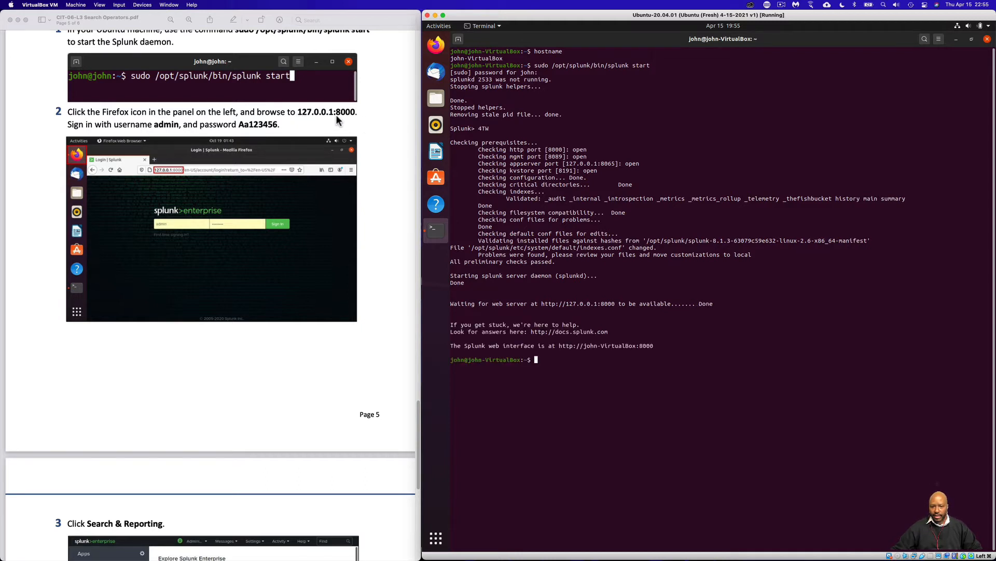
{"action": "right_click", "coordinate": [581, 306]}
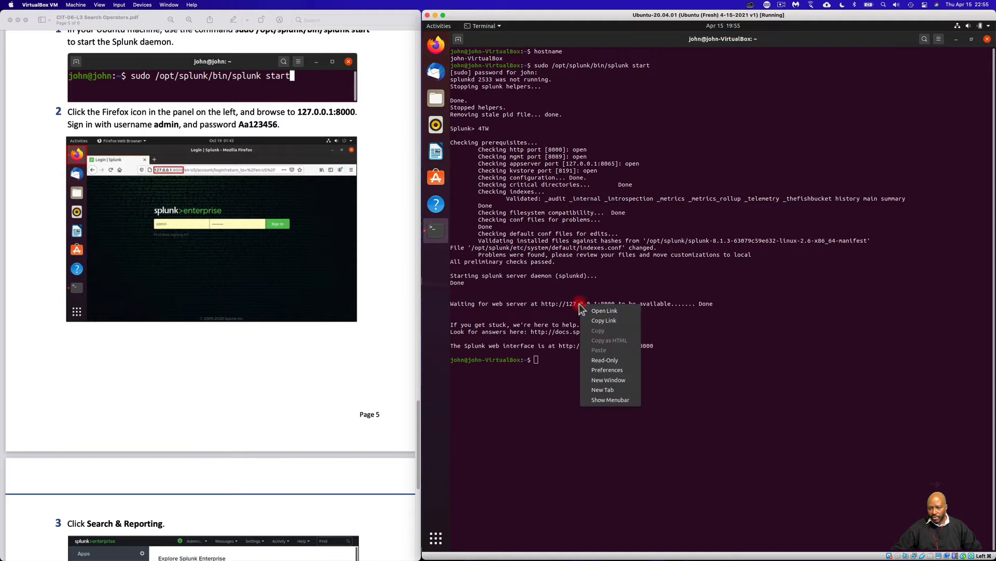
{"action": "left_click", "coordinate": [612, 310]}
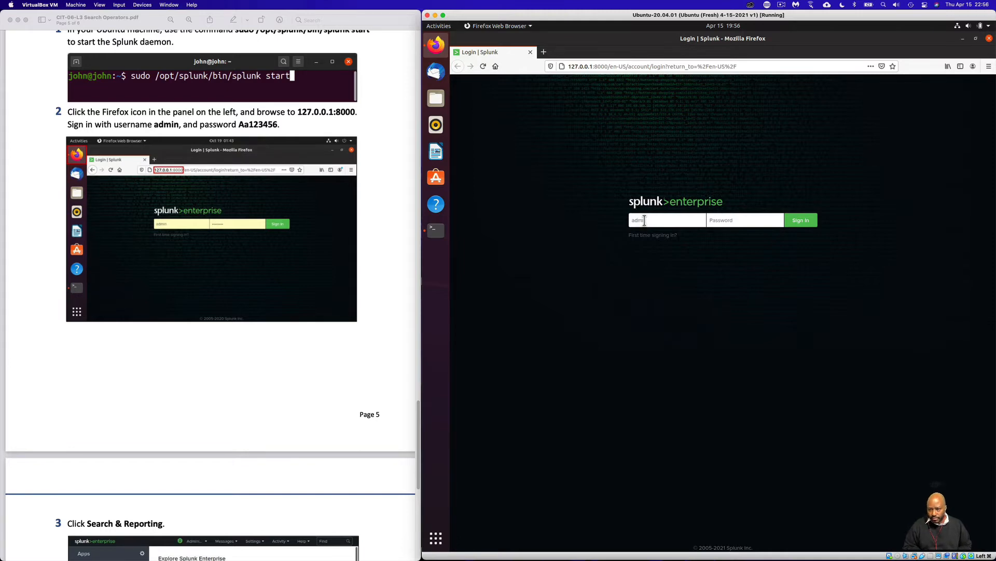
Try to sign in to Splunk with the account username and password, and decline saving the login in Firefox
{"action": "key", "text": "Tab"}
{"action": "type", "text": "Aa"}
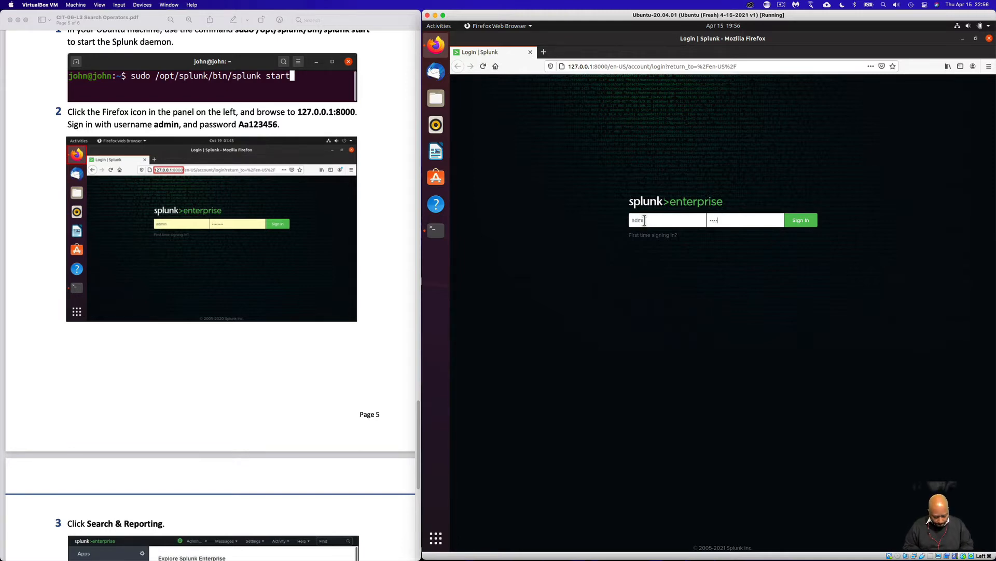
{"action": "key", "text": "Return"}
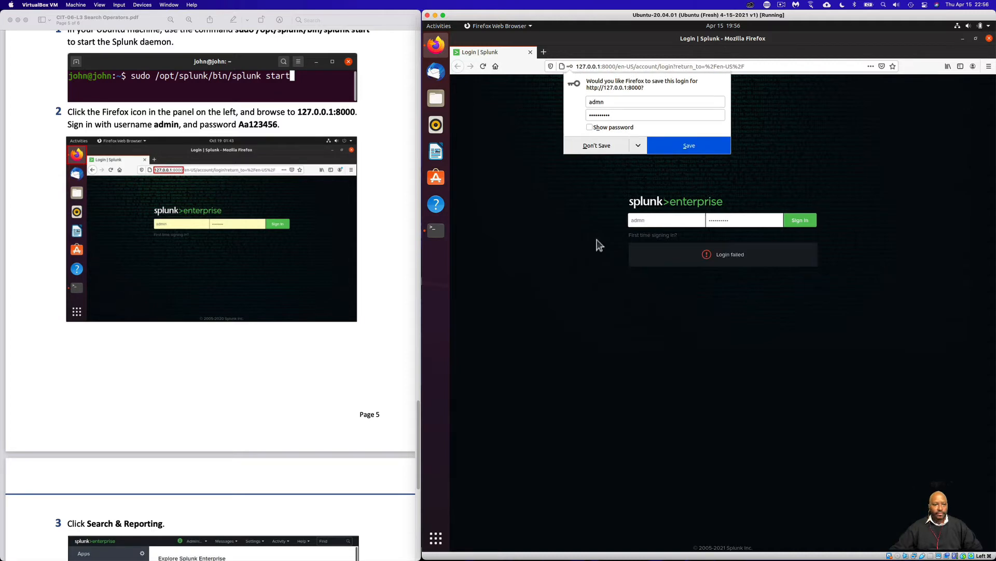
{"action": "left_click", "coordinate": [602, 145]}
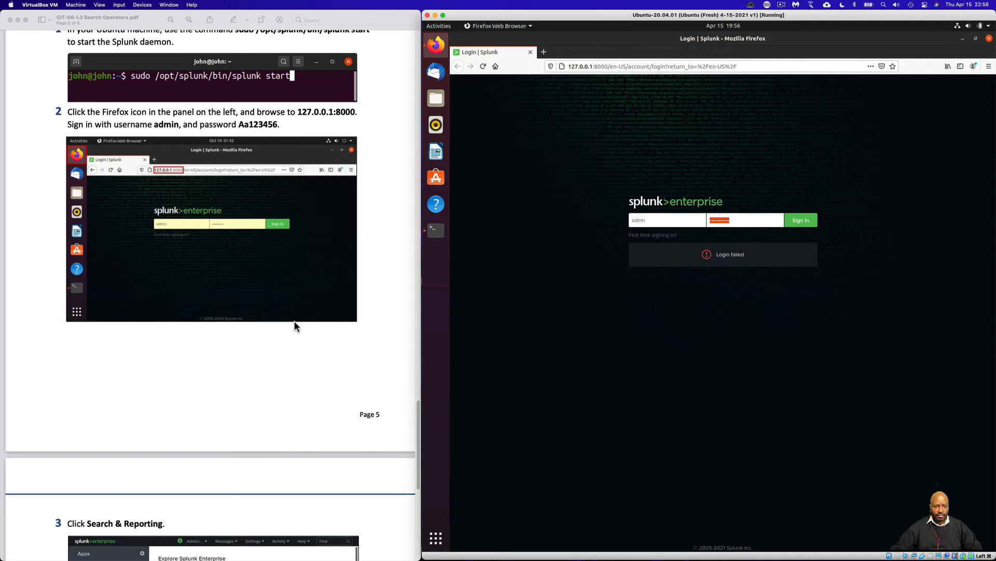
Re-enter the account password in the Splunk login form and try signing in again
{"action": "scroll", "coordinate": [294, 320], "scroll_direction": "down", "scroll_amount": 5}
{"action": "scroll", "coordinate": [297, 319], "scroll_direction": "down", "scroll_amount": 3}
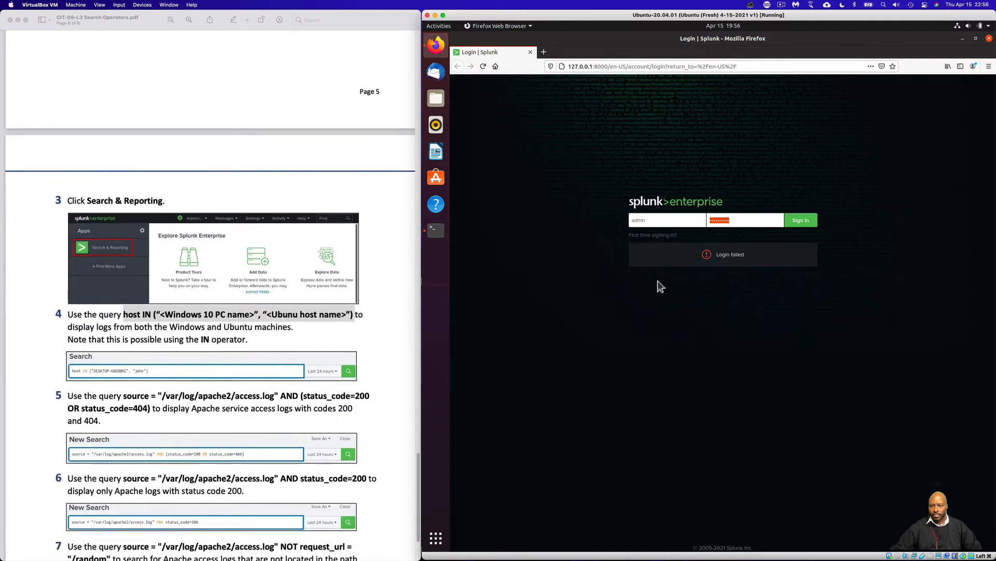
{"action": "left_click_drag", "start_coordinate": [734, 219], "coordinate": [669, 218]}
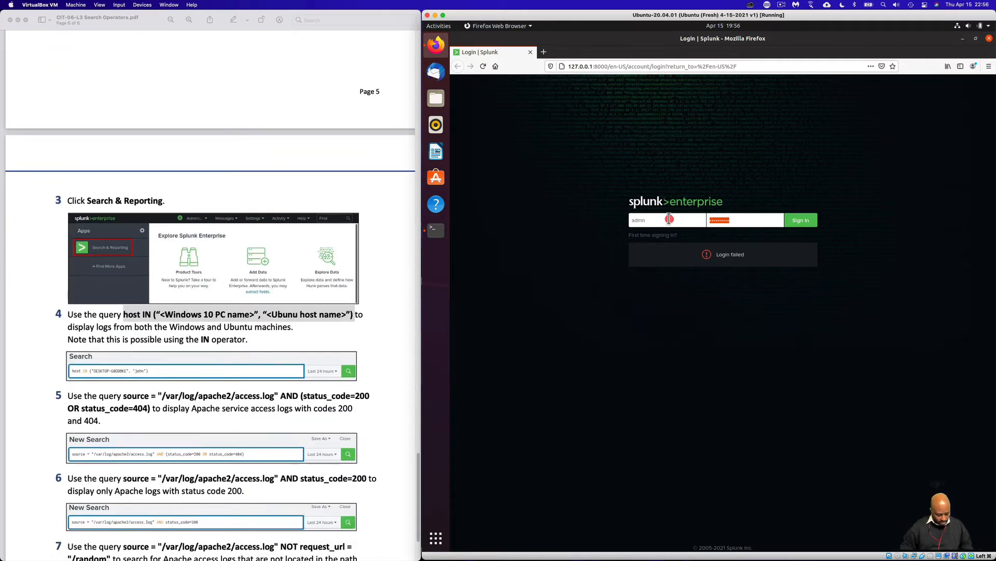
{"action": "type", "text": "••"}
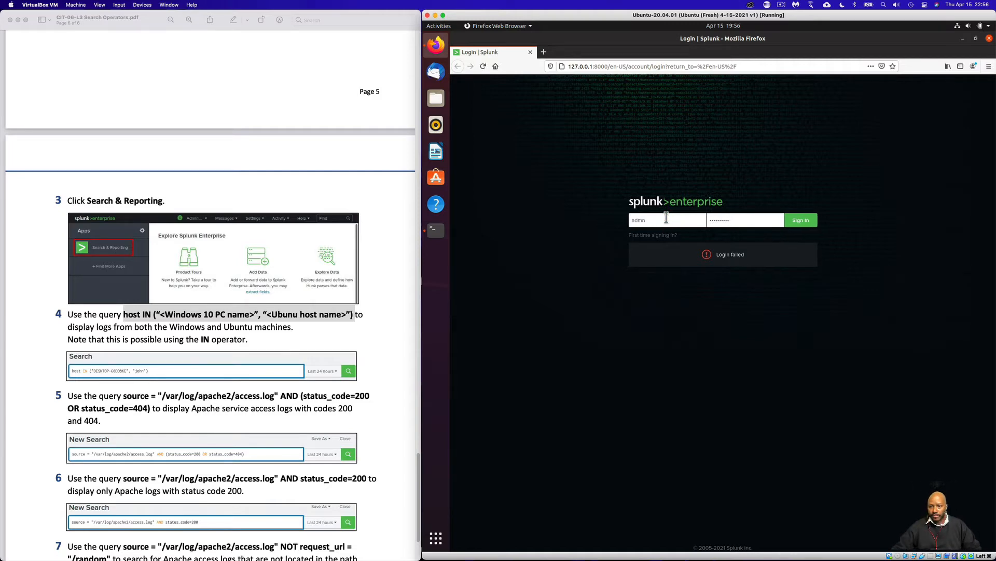
{"action": "left_click_drag", "start_coordinate": [742, 220], "coordinate": [668, 216]}
{"action": "type", "text": "•"}
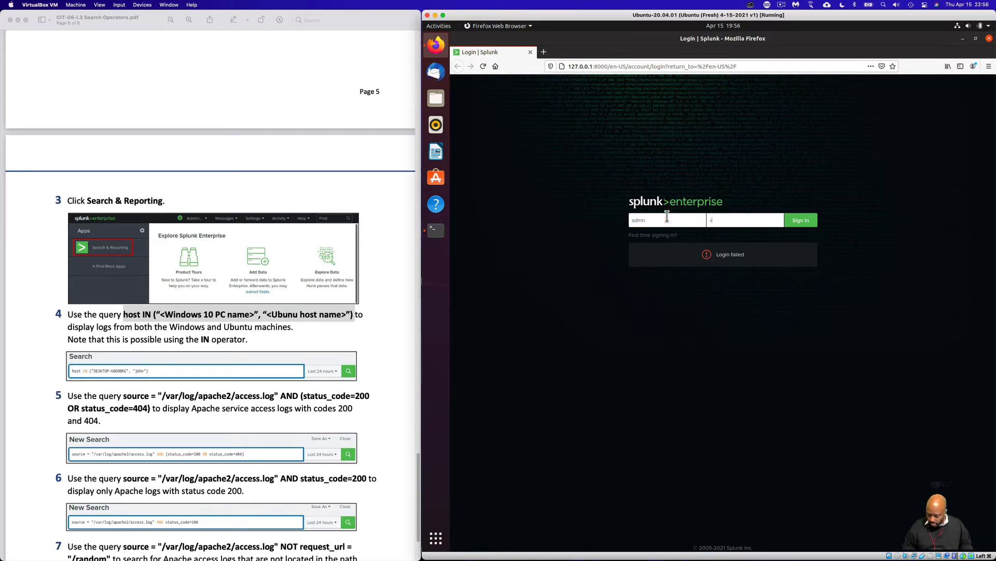
{"action": "double_click", "coordinate": [719, 222]}
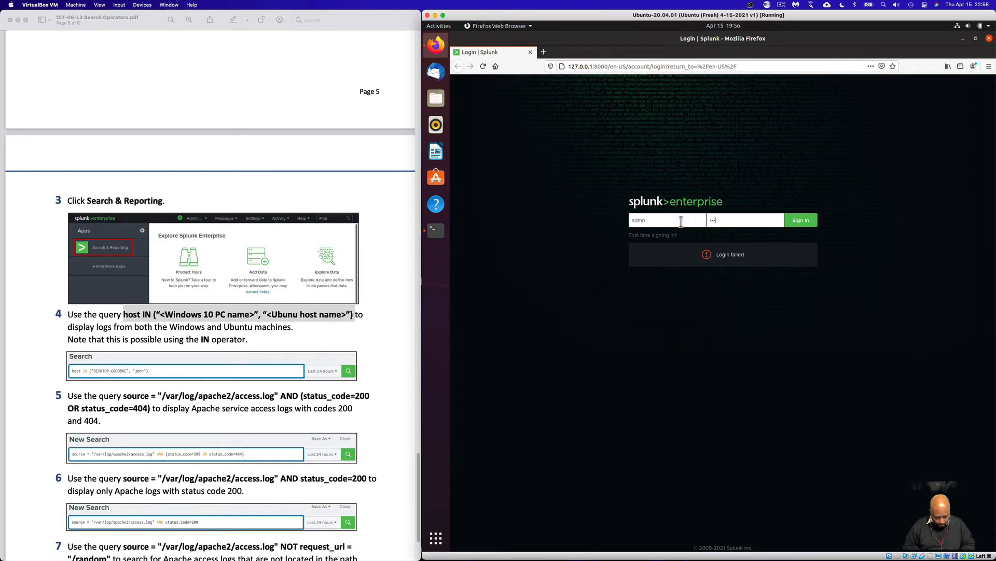
{"action": "key", "text": "Return"}
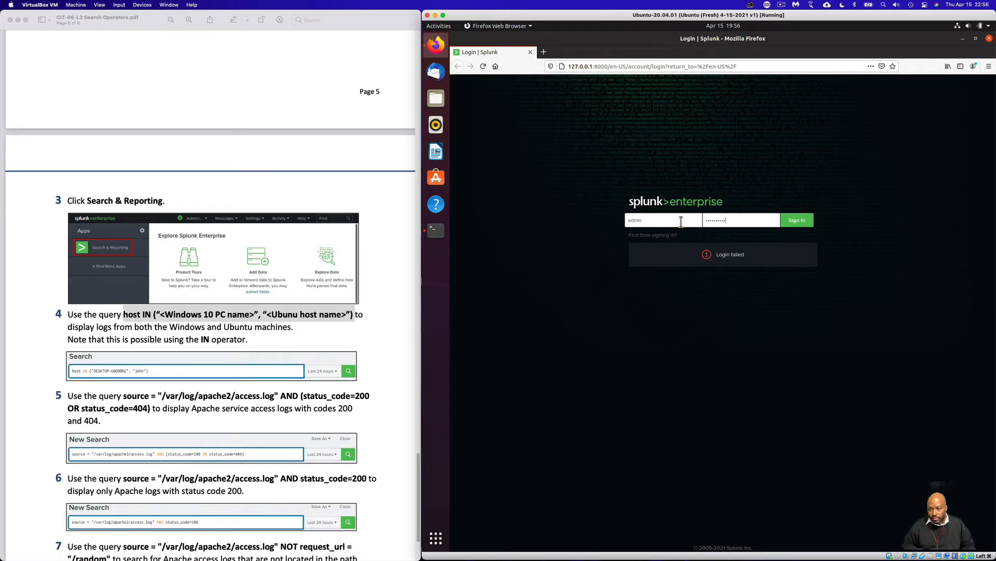
{"action": "left_click", "coordinate": [801, 220]}
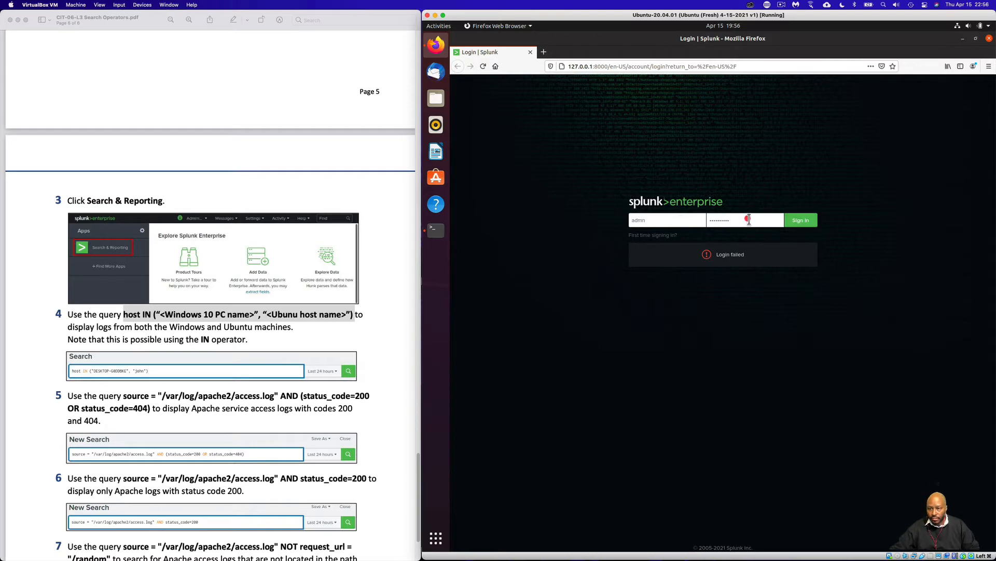
Replace the username with admin, enter the account password, and sign in to Splunk
{"action": "left_click_drag", "start_coordinate": [655, 220], "coordinate": [570, 222]}
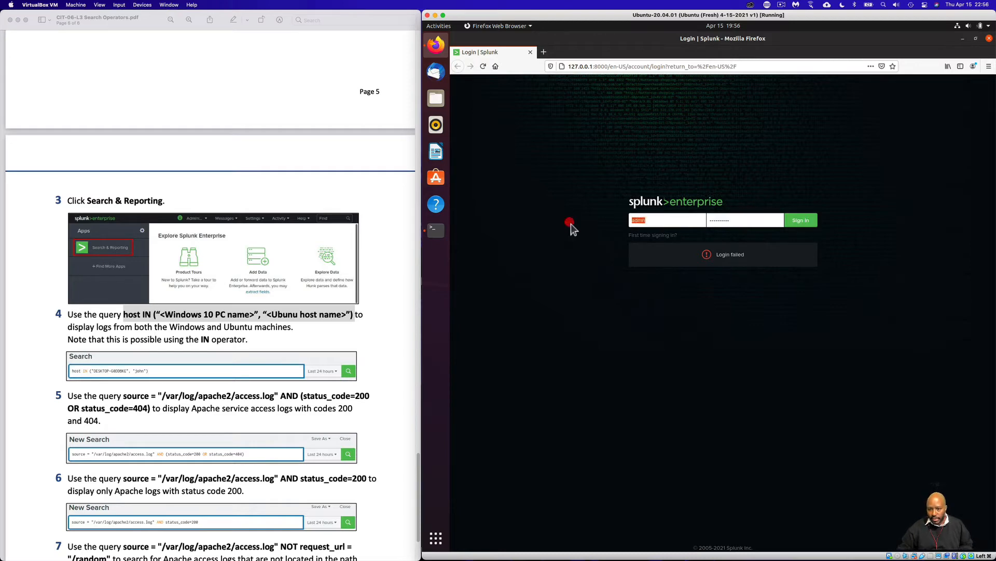
{"action": "type", "text": "admin"}
{"action": "key", "text": "Tab"}
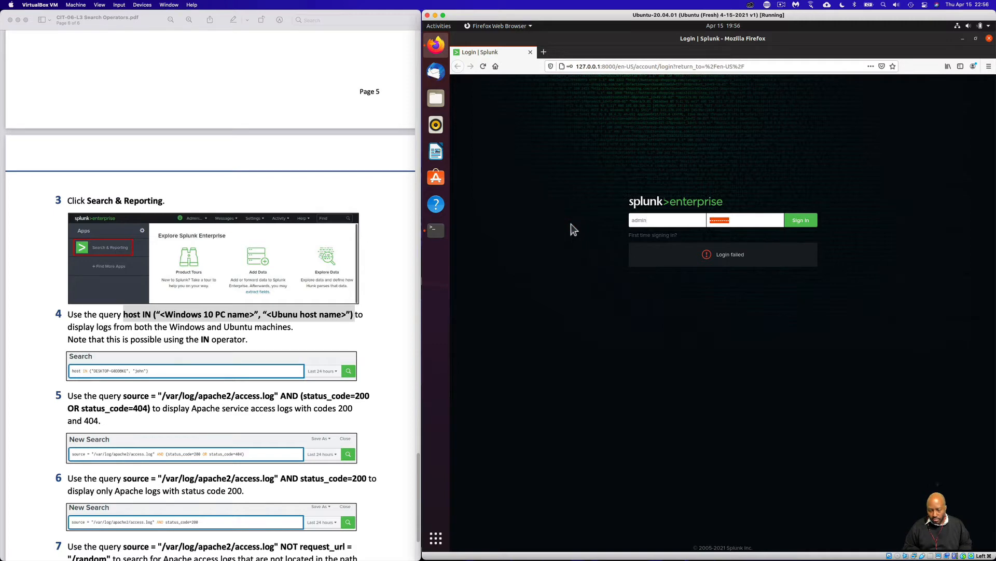
{"action": "type", "text": "••••••"}
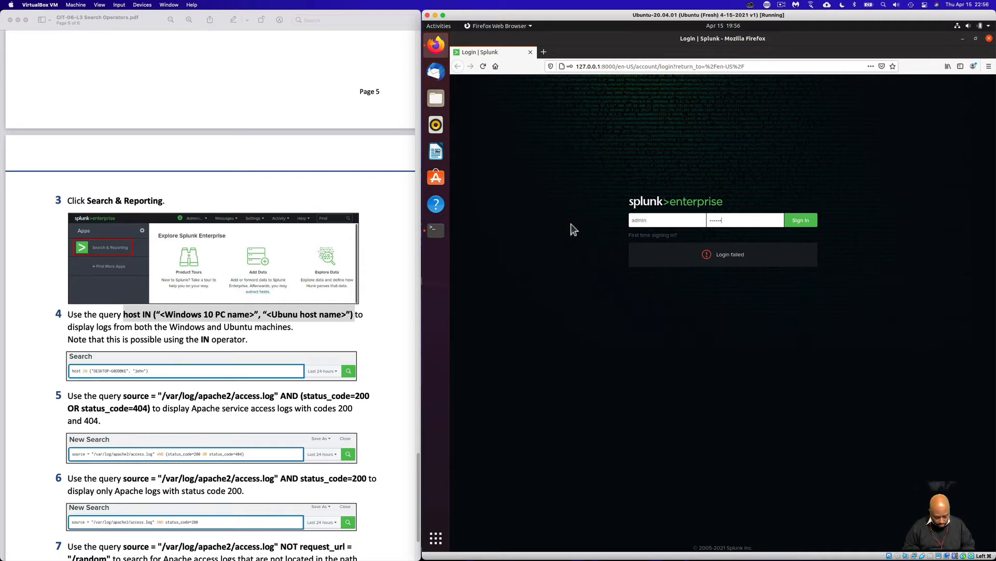
{"action": "key", "text": "Return"}
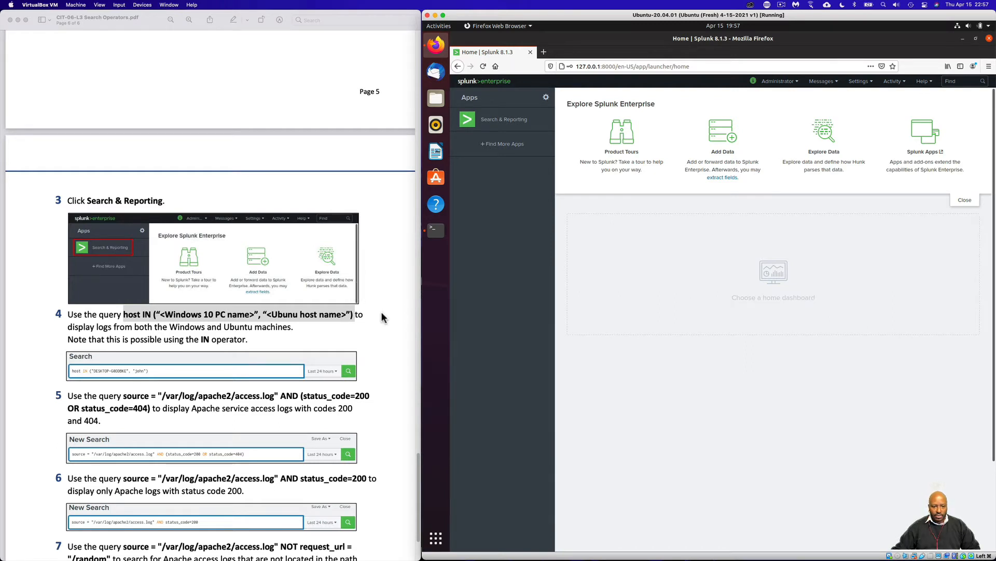
Bring items 3 to 7 of the lab guide into view and open the Search & Reporting app in Splunk
{"action": "scroll", "coordinate": [382, 313], "scroll_direction": "down", "scroll_amount": 3}
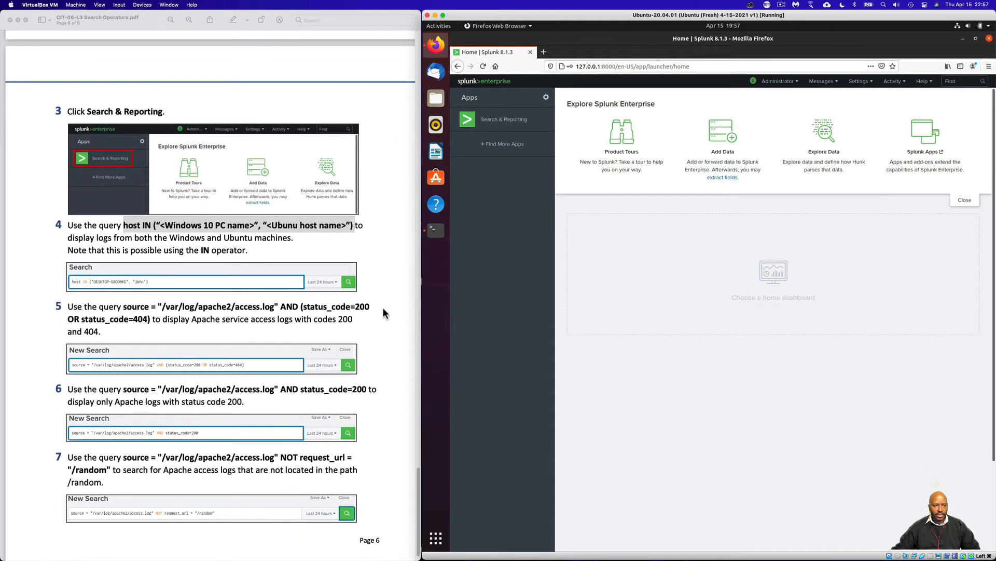
{"action": "left_click", "coordinate": [497, 121]}
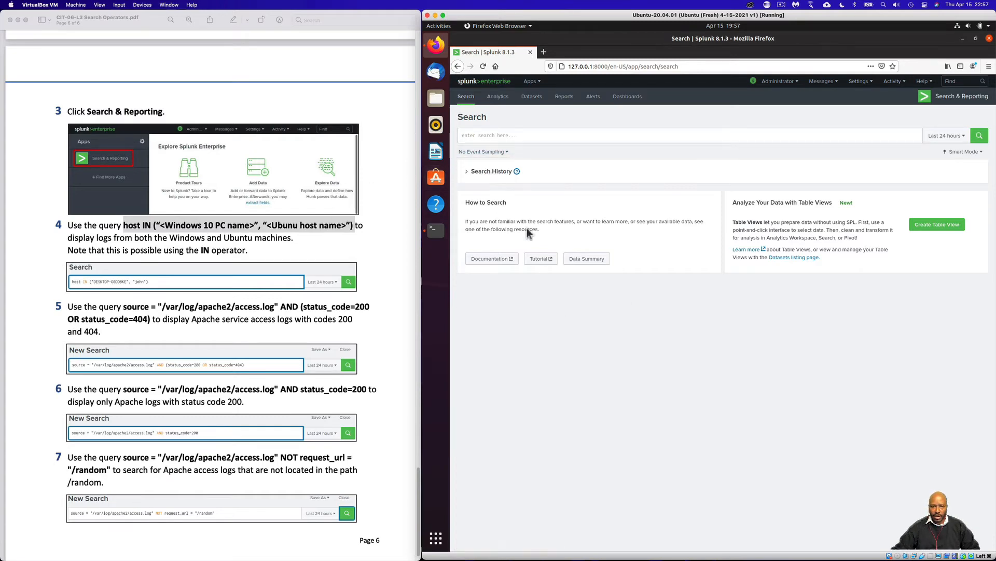
Switch to the Ubuntu terminal and run hostname in a new terminal tab
{"action": "left_click", "coordinate": [435, 229]}
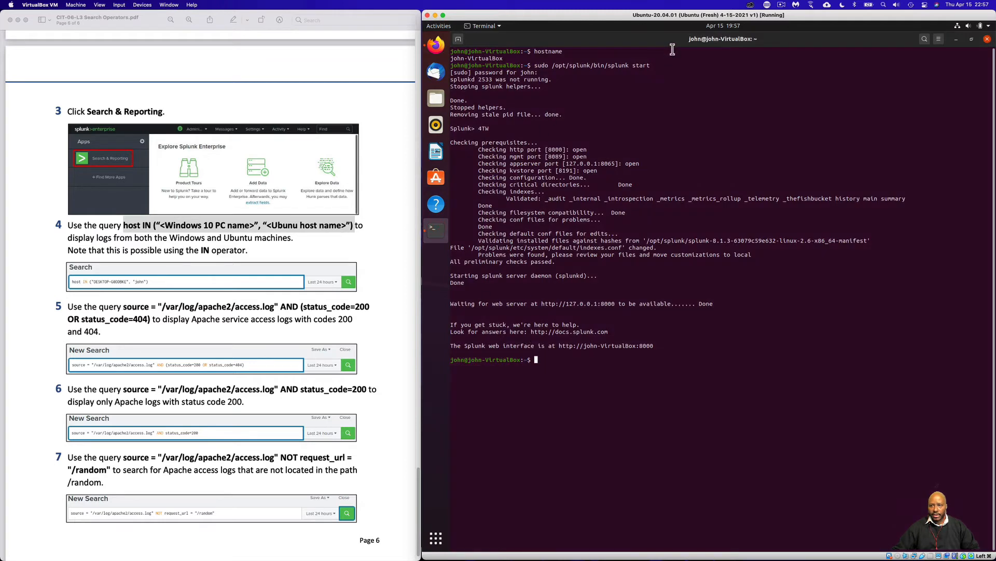
{"action": "left_click", "coordinate": [458, 39]}
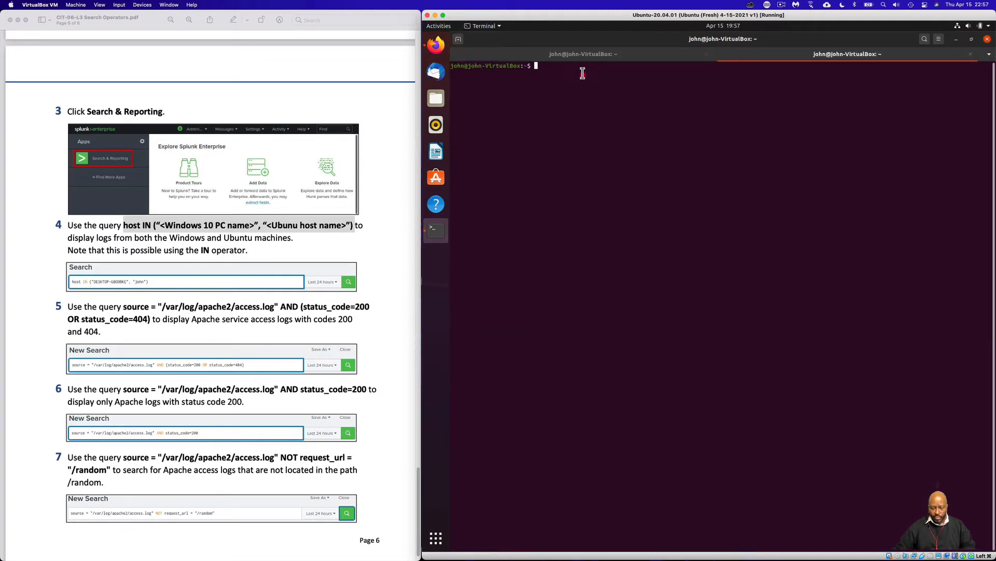
{"action": "type", "text": "hos"}
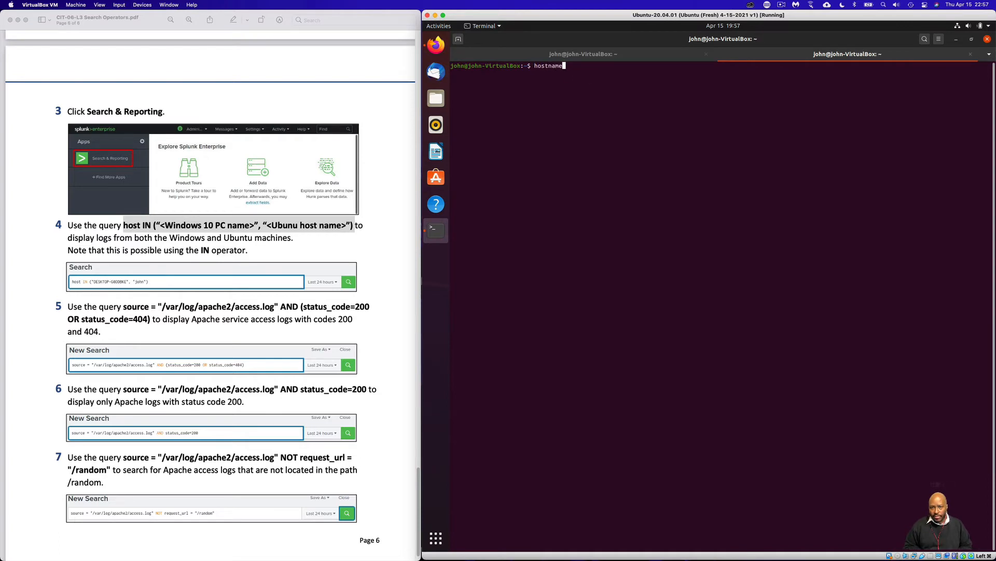
{"action": "type", "text": "tname"}
{"action": "key", "text": "Return"}
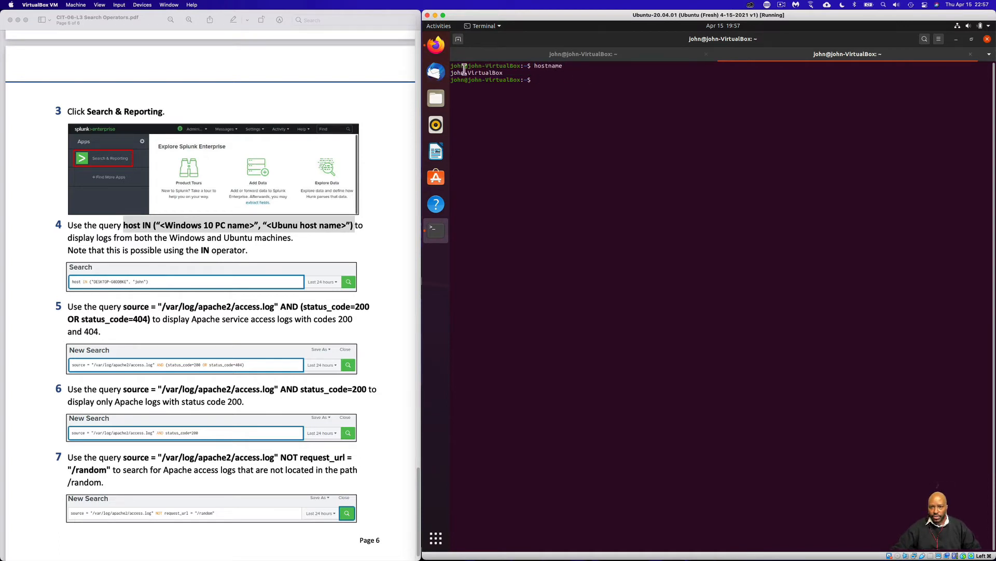
Copy the host IN query from item 4 of the lab guide and paste it into Splunk's search bar in Firefox
{"action": "left_click", "coordinate": [436, 45]}
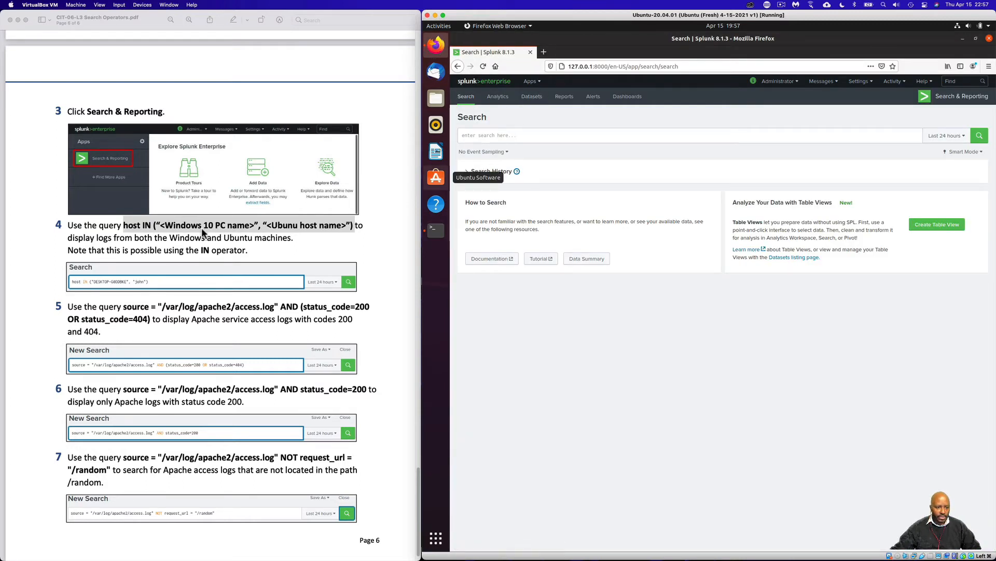
{"action": "left_click", "coordinate": [479, 135]}
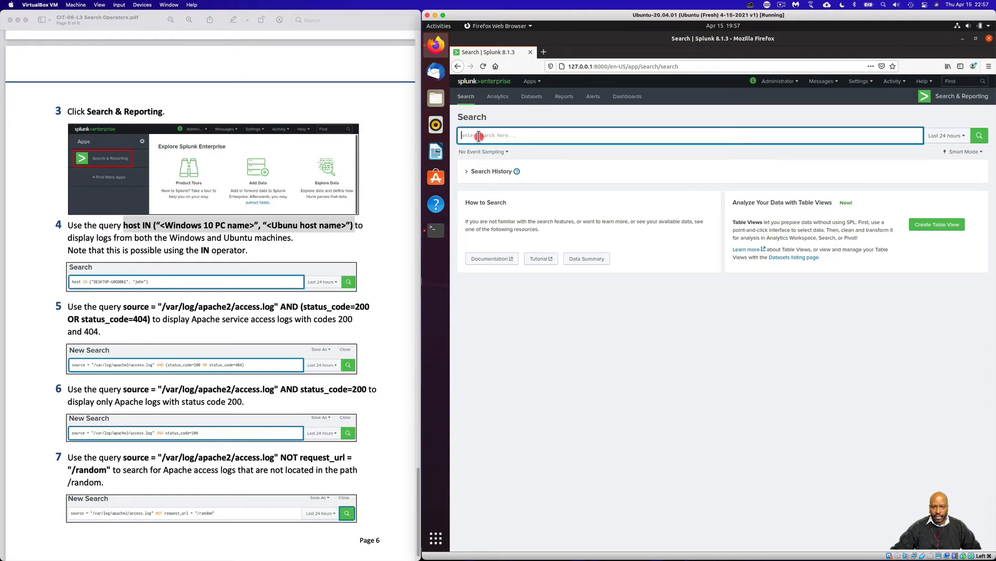
{"action": "right_click", "coordinate": [482, 135]}
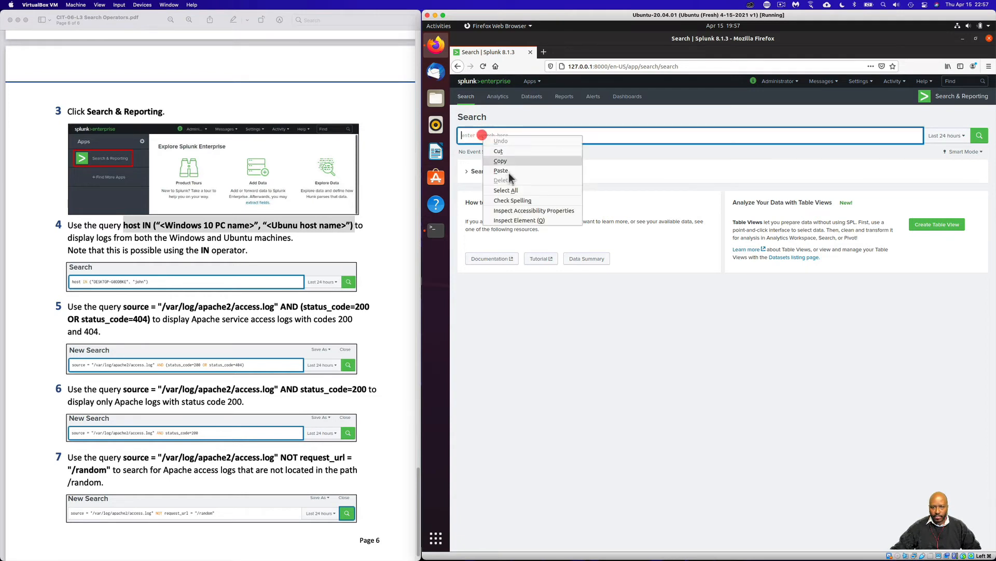
{"action": "left_click", "coordinate": [509, 171]}
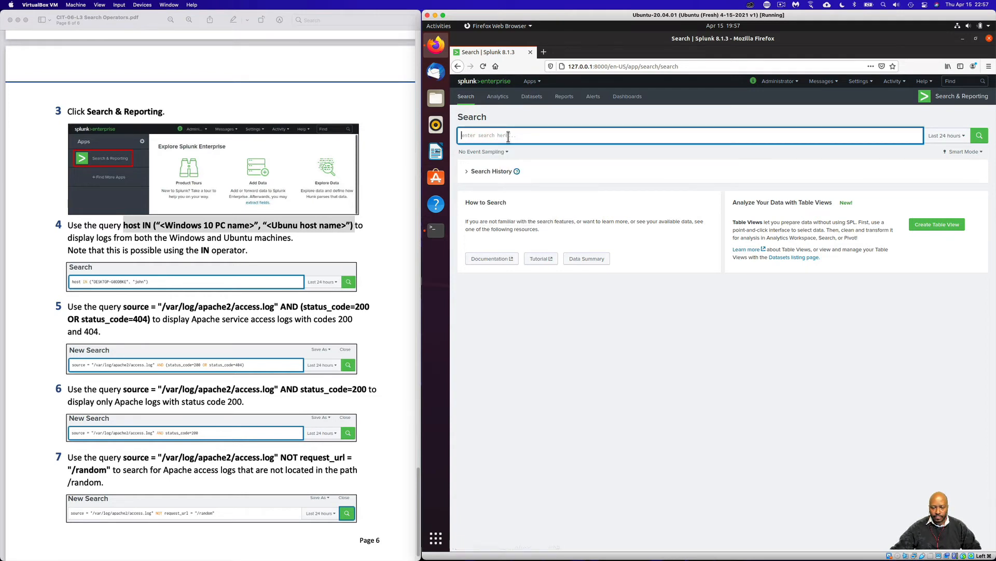
{"action": "left_click_drag", "start_coordinate": [123, 225], "coordinate": [357, 227]}
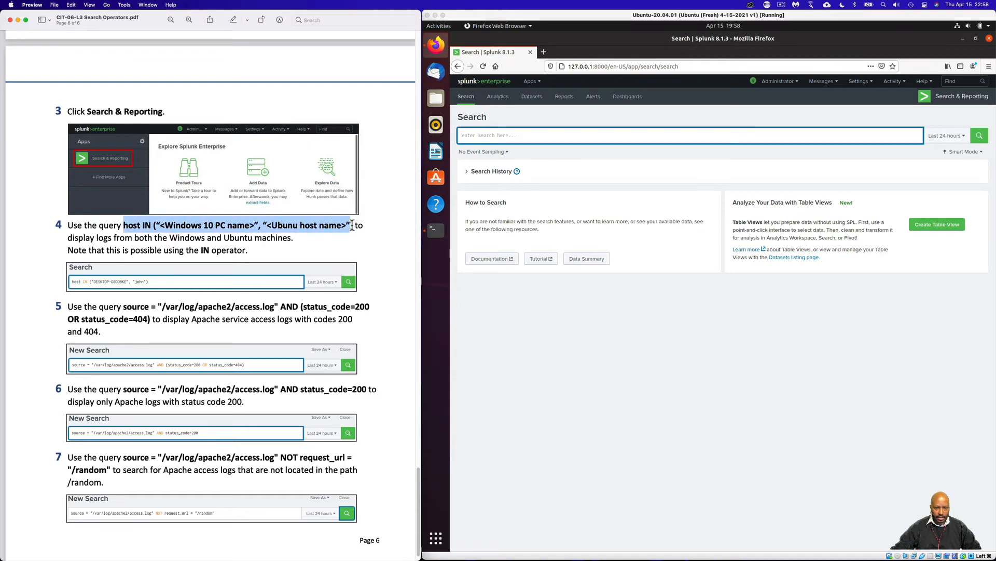
{"action": "right_click", "coordinate": [353, 228]}
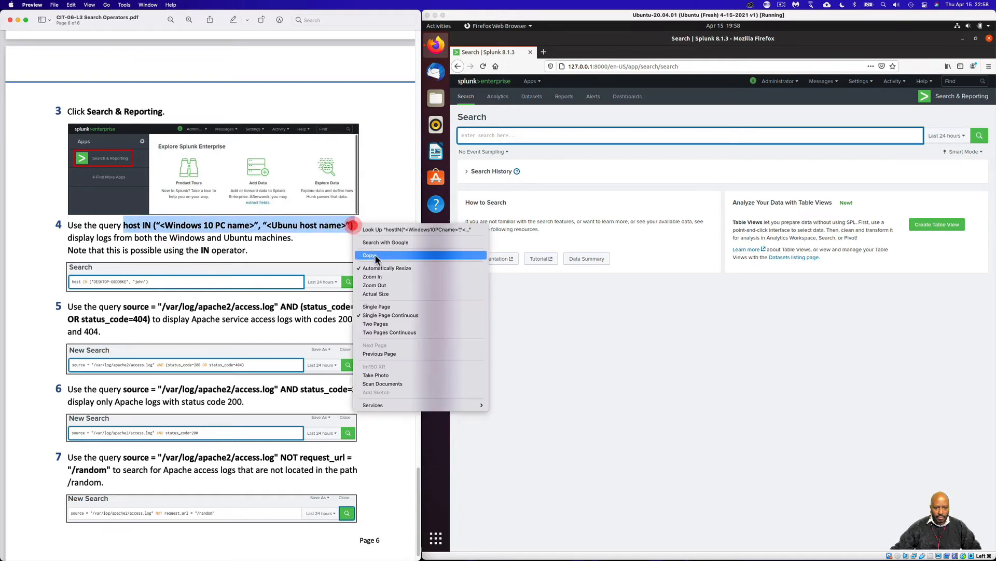
{"action": "left_click", "coordinate": [379, 260]}
{"action": "left_click", "coordinate": [491, 134]}
{"action": "right_click", "coordinate": [490, 133]}
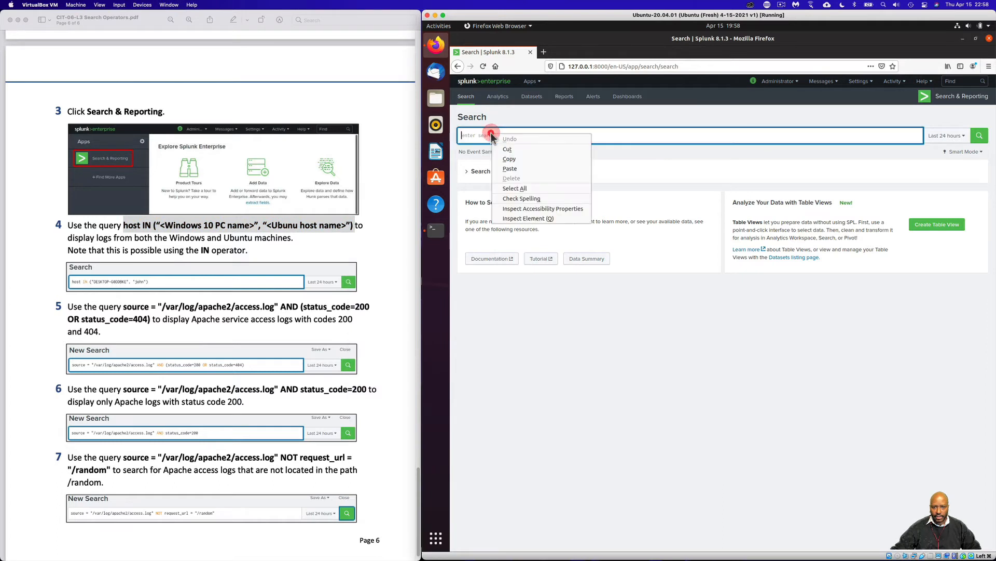
{"action": "left_click", "coordinate": [514, 168]}
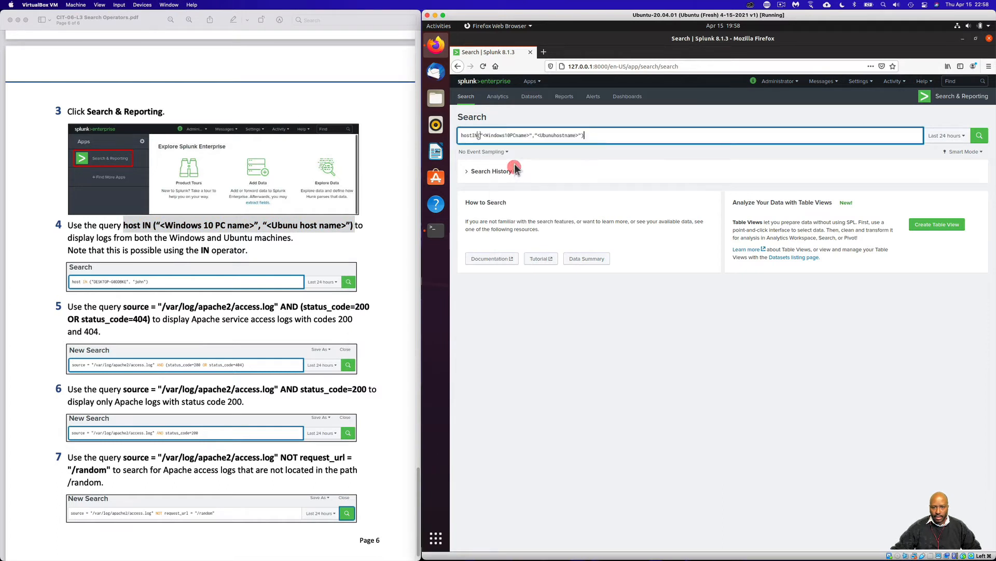
Add the missing spaces before and after the IN operator in the pasted query
{"action": "left_click", "coordinate": [473, 135]}
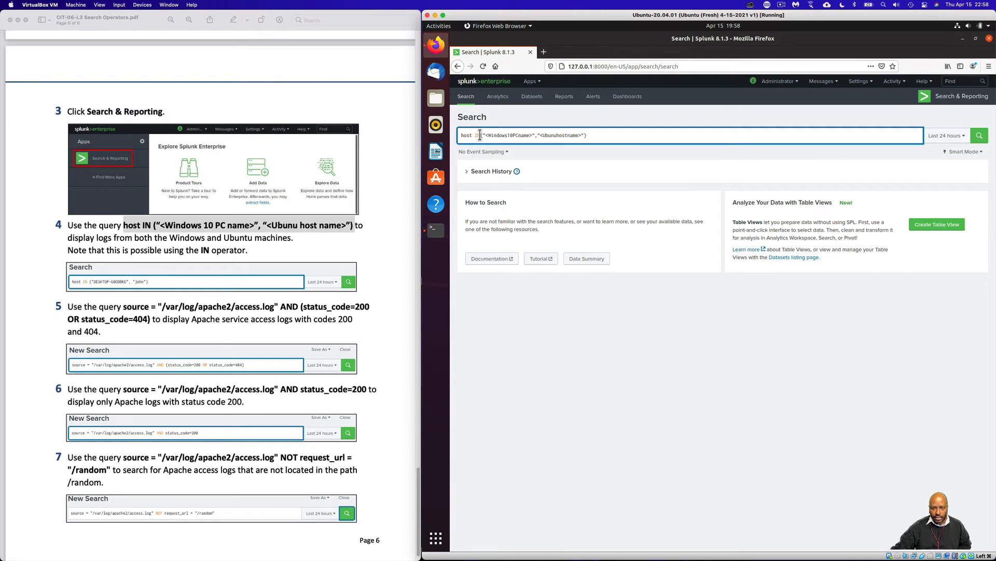
{"action": "key", "text": "Right"}
{"action": "key", "text": "Right"}
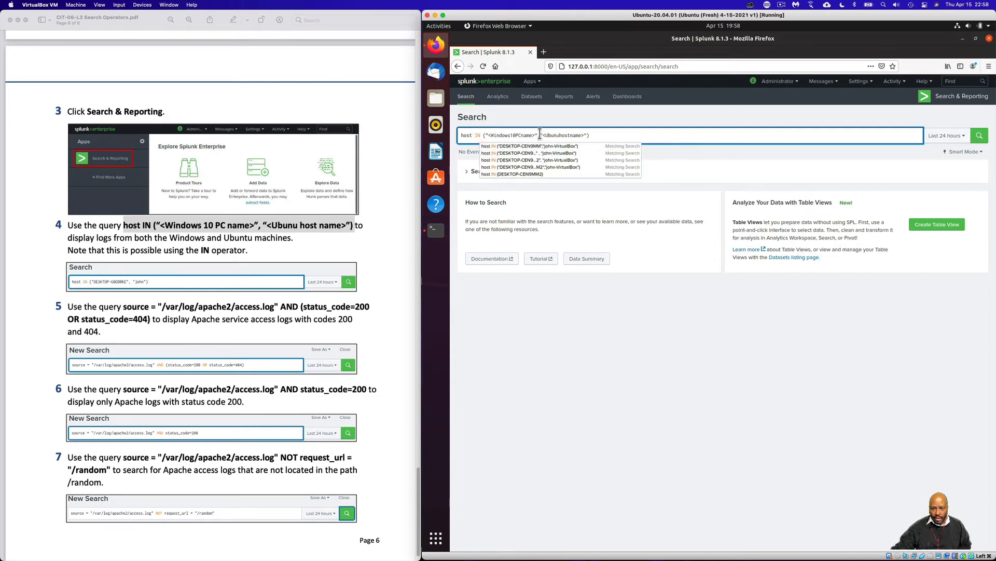
{"action": "left_click", "coordinate": [539, 135]}
{"action": "type", "text": ","}
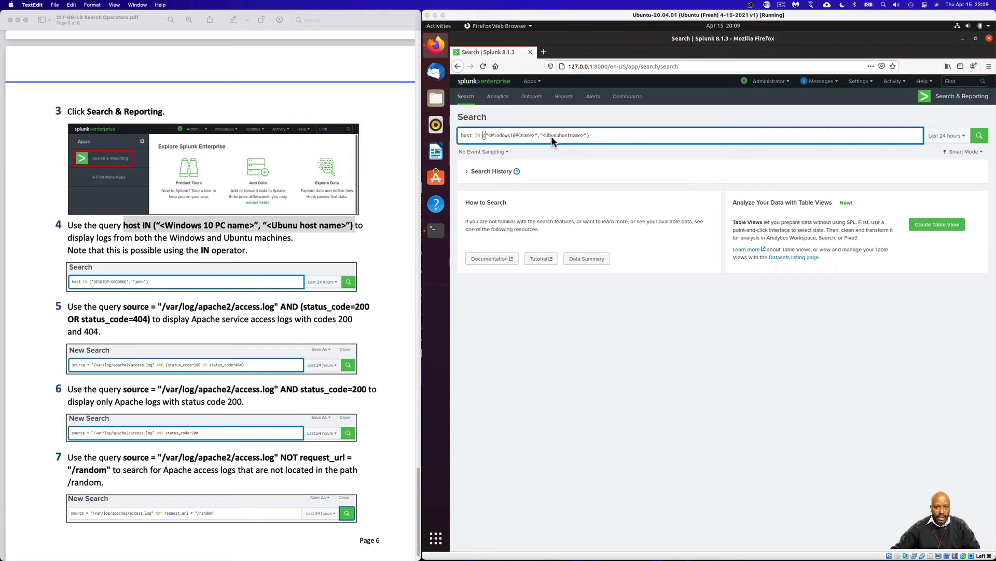
Replace the query's placeholders with the host names "DESKTOP-CEN9MM2" and "john-VirtualBox" and run the host IN search
{"action": "left_click", "coordinate": [599, 138]}
{"action": "left_click_drag", "start_coordinate": [600, 138], "coordinate": [460, 136]}
{"action": "right_click", "coordinate": [478, 135]}
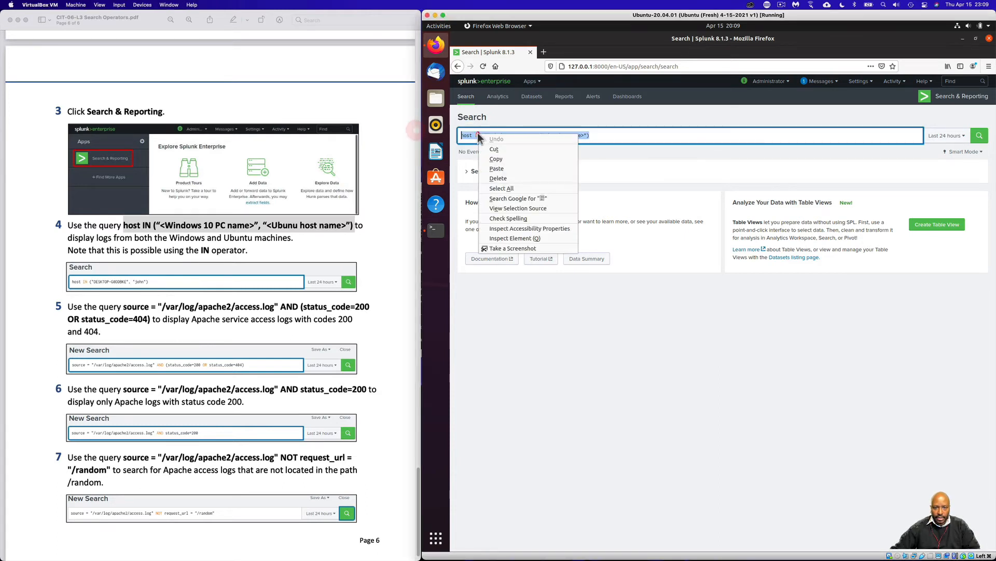
{"action": "left_click", "coordinate": [496, 159]}
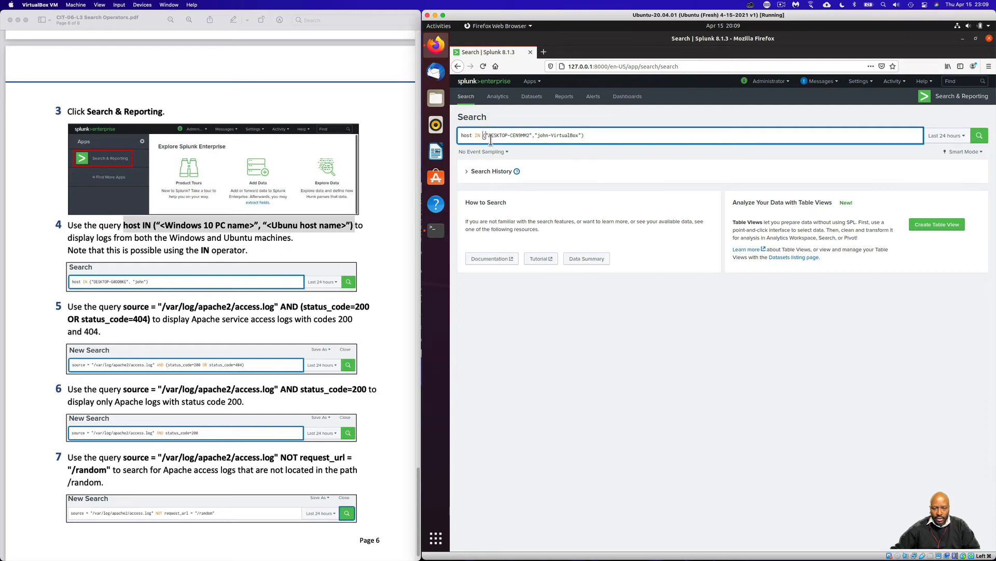
{"action": "left_click", "coordinate": [981, 137]}
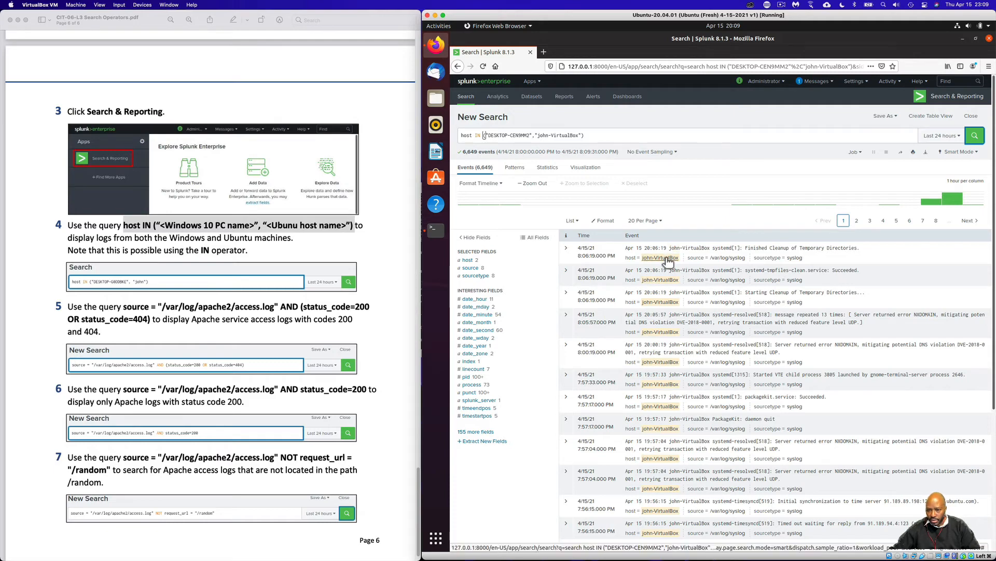
Look through several pages of the search results to check which hosts the logged events come from
{"action": "scroll", "coordinate": [659, 380], "scroll_direction": "down", "scroll_amount": 2}
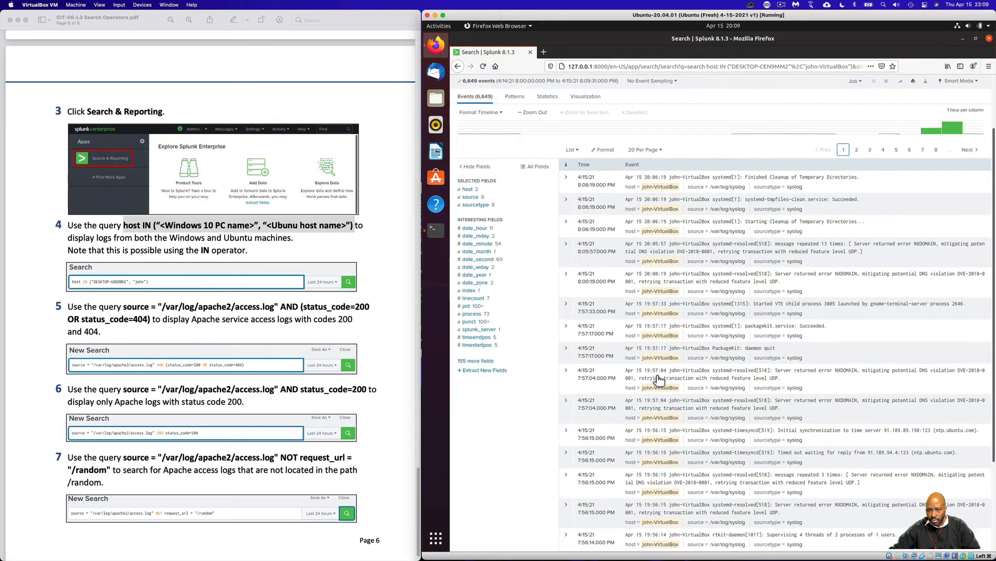
{"action": "scroll", "coordinate": [711, 275], "scroll_direction": "up", "scroll_amount": 2}
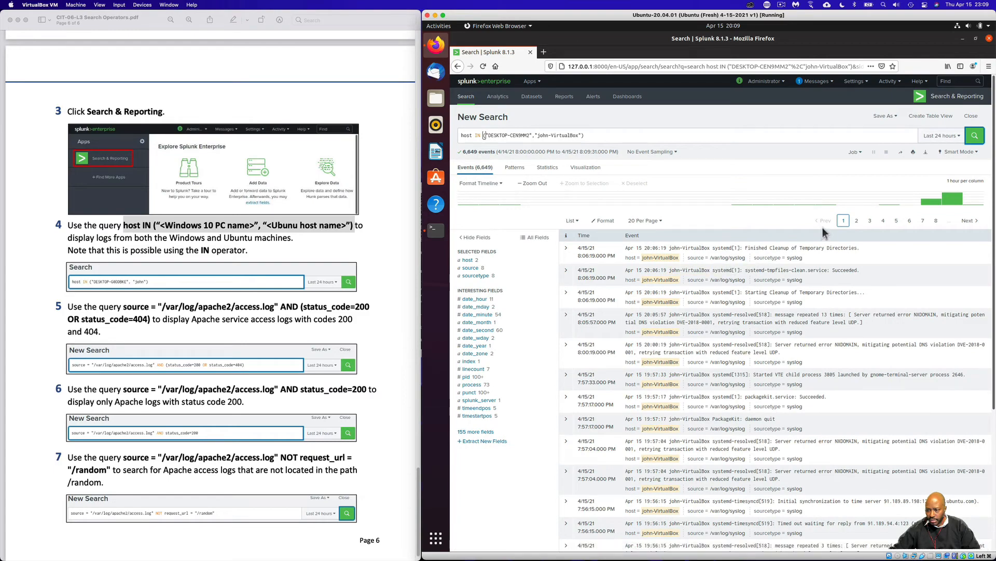
{"action": "left_click", "coordinate": [857, 221]}
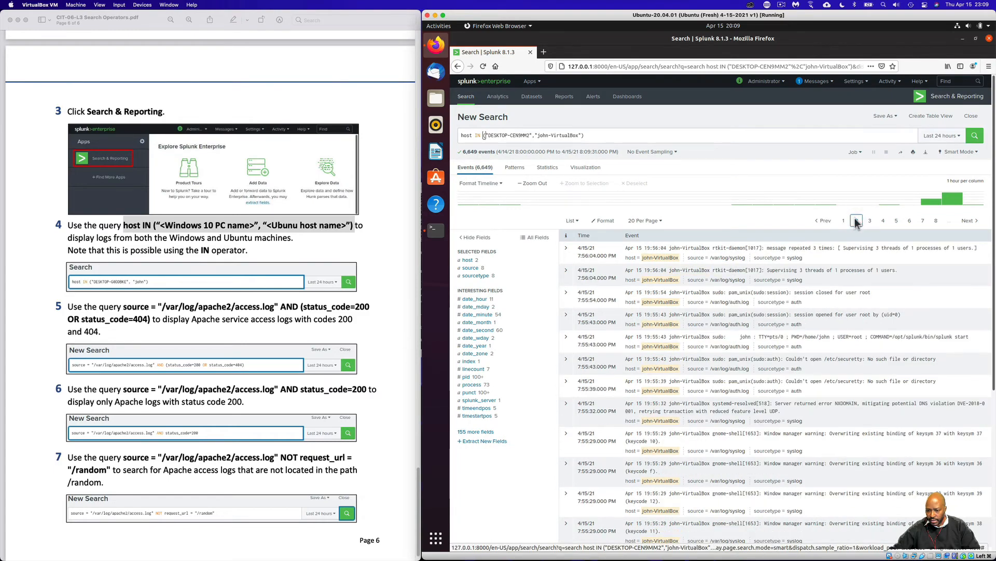
{"action": "scroll", "coordinate": [778, 373], "scroll_direction": "down", "scroll_amount": 8}
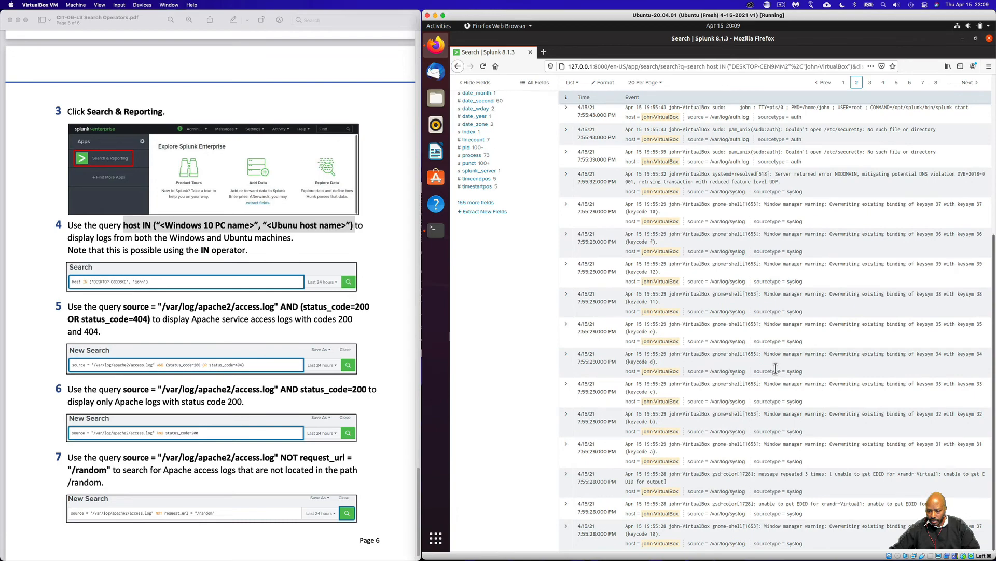
{"action": "scroll", "coordinate": [797, 349], "scroll_direction": "up", "scroll_amount": 8}
{"action": "left_click", "coordinate": [871, 221]}
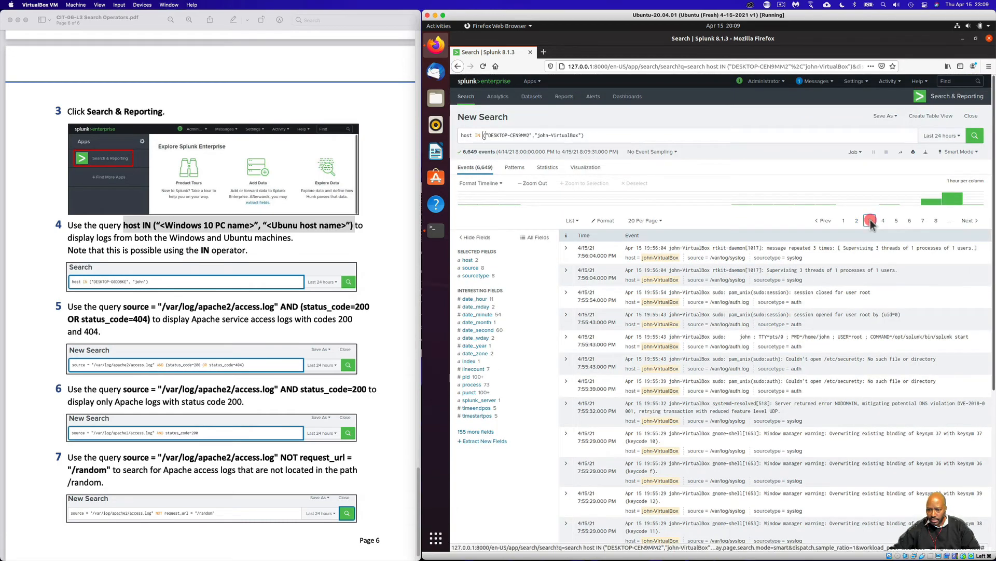
{"action": "left_click", "coordinate": [895, 221]}
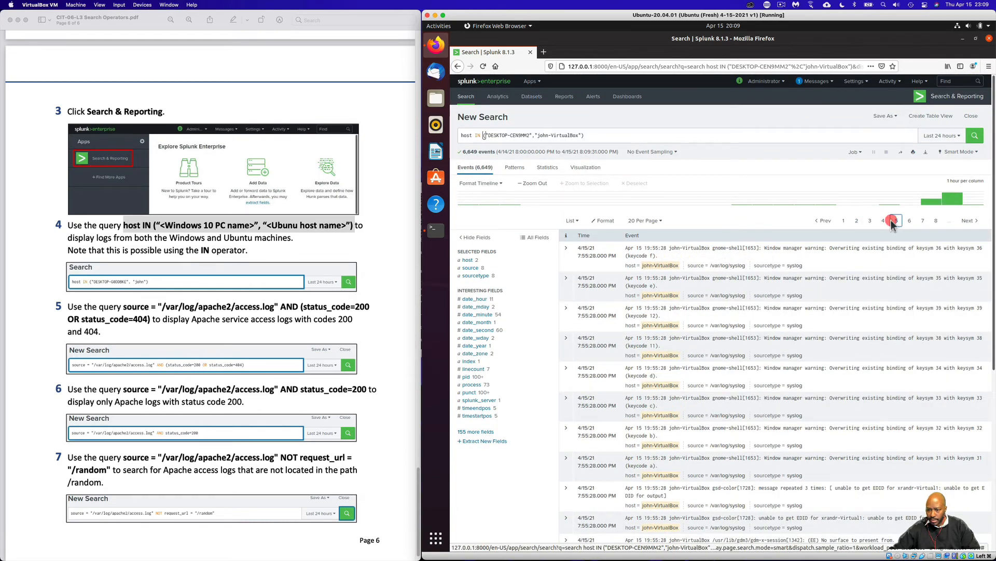
{"action": "left_click", "coordinate": [908, 224]}
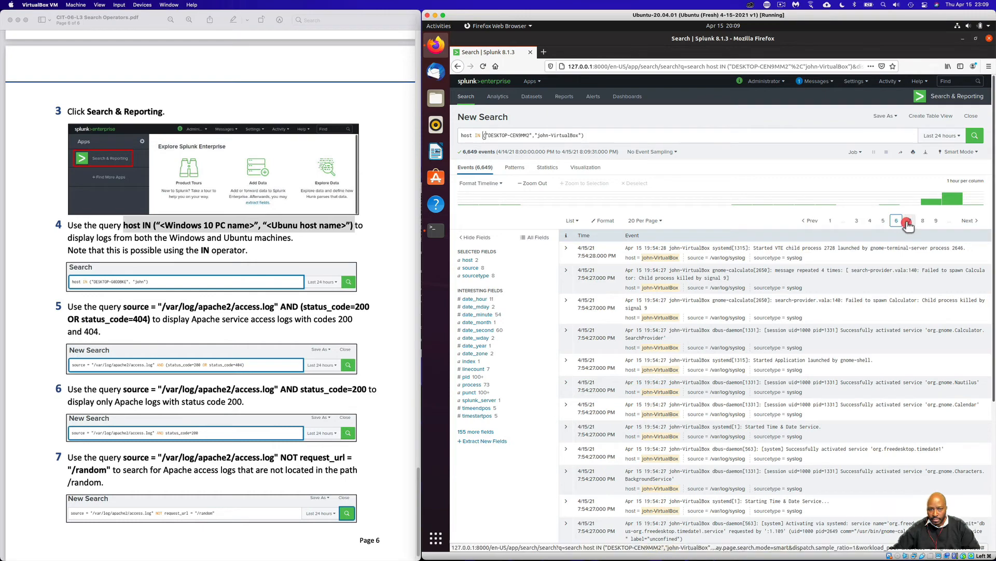
{"action": "scroll", "coordinate": [738, 387], "scroll_direction": "down", "scroll_amount": 3}
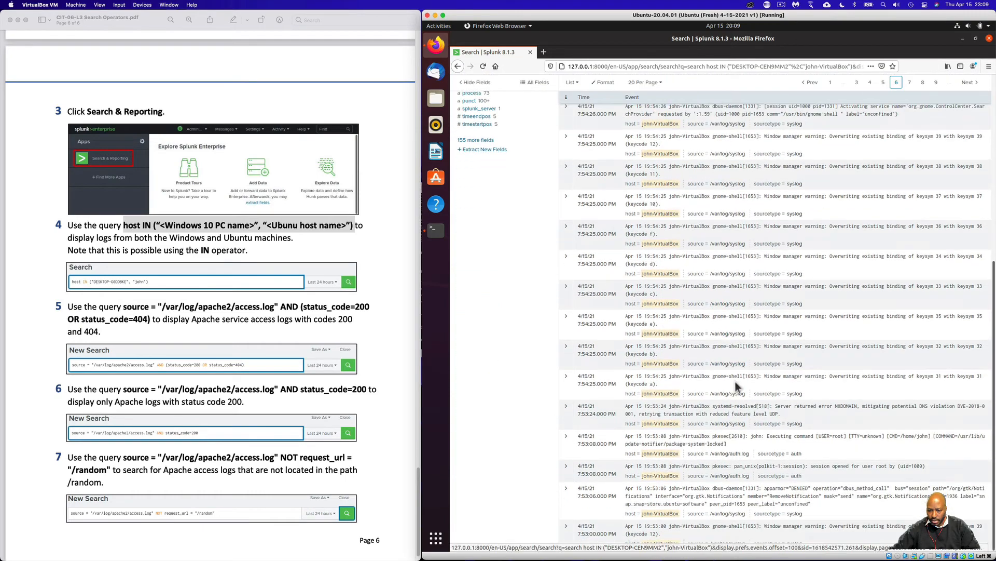
{"action": "scroll", "coordinate": [737, 387], "scroll_direction": "up", "scroll_amount": 4}
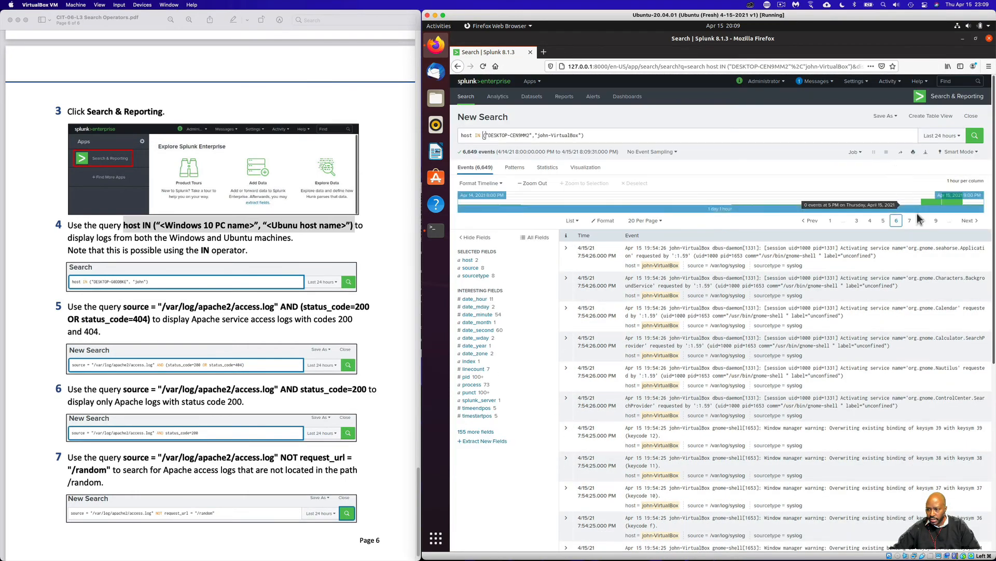
{"action": "left_click", "coordinate": [883, 221]}
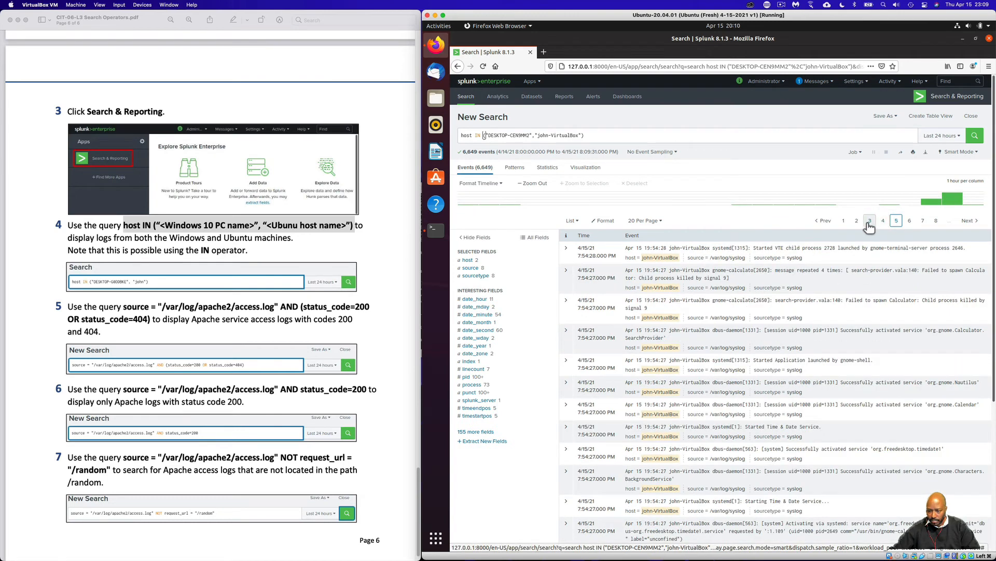
{"action": "left_click", "coordinate": [870, 223]}
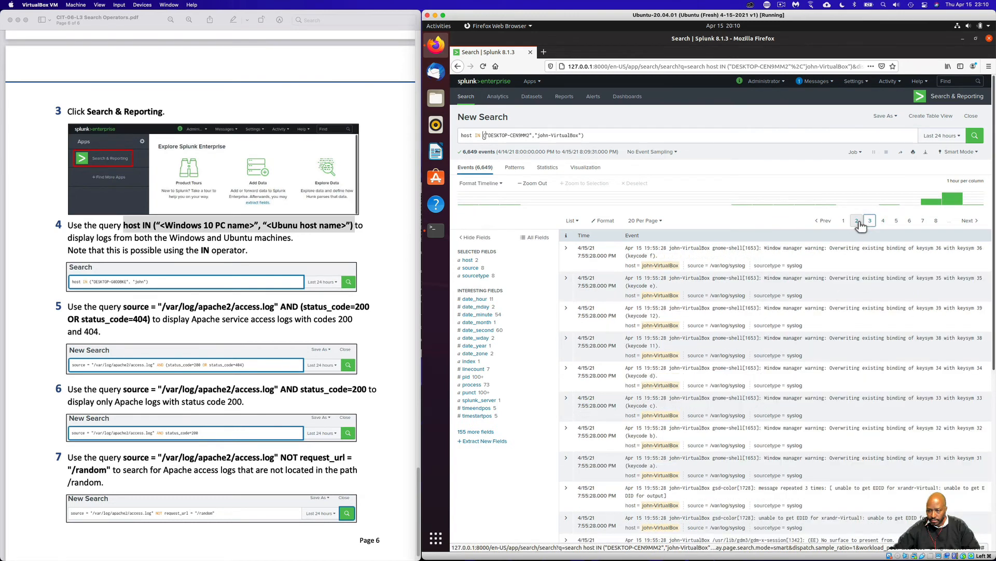
{"action": "left_click", "coordinate": [858, 221]}
{"action": "scroll", "coordinate": [749, 381], "scroll_direction": "down", "scroll_amount": 4}
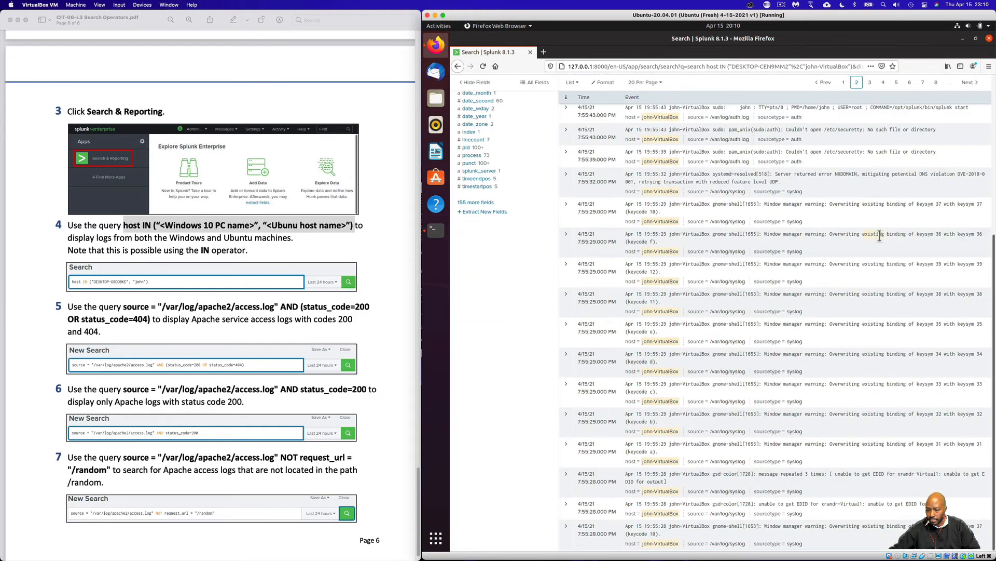
{"action": "scroll", "coordinate": [891, 268], "scroll_direction": "up", "scroll_amount": 2}
{"action": "scroll", "coordinate": [892, 266], "scroll_direction": "up", "scroll_amount": 3}
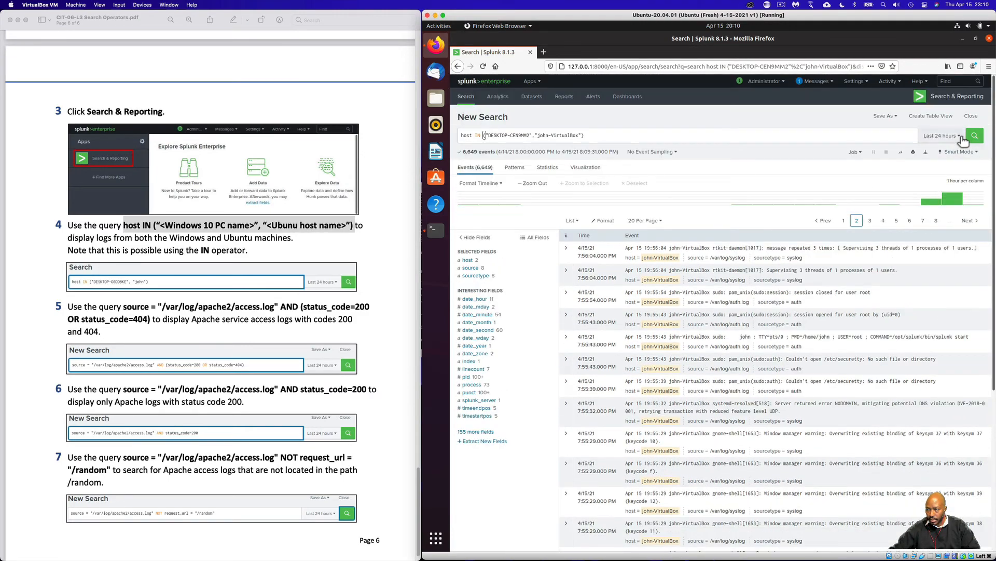
Set the search time range to All time and check the hosts on the first three result pages
{"action": "left_click", "coordinate": [961, 137]}
{"action": "left_click", "coordinate": [919, 178]}
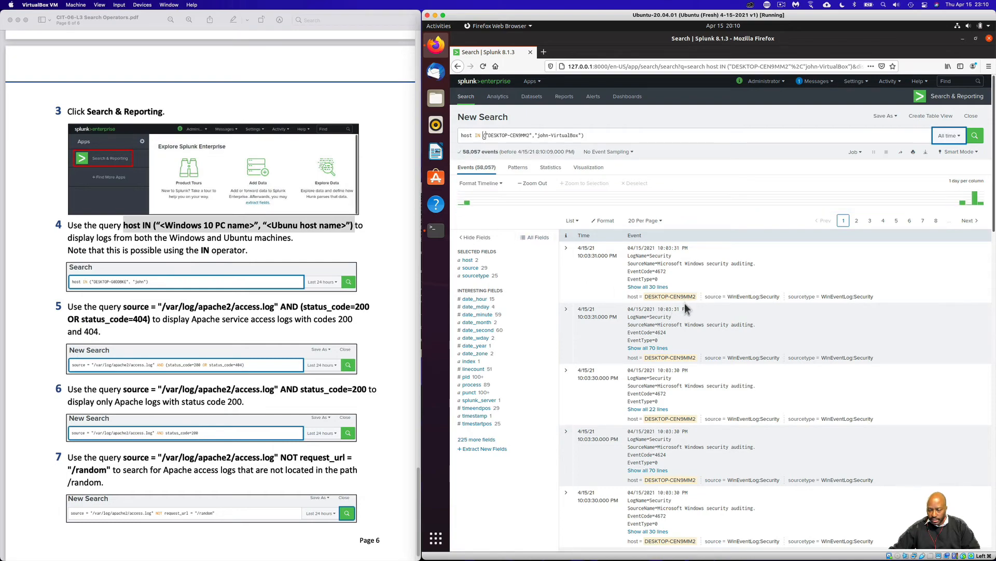
{"action": "scroll", "coordinate": [702, 357], "scroll_direction": "down", "scroll_amount": 10}
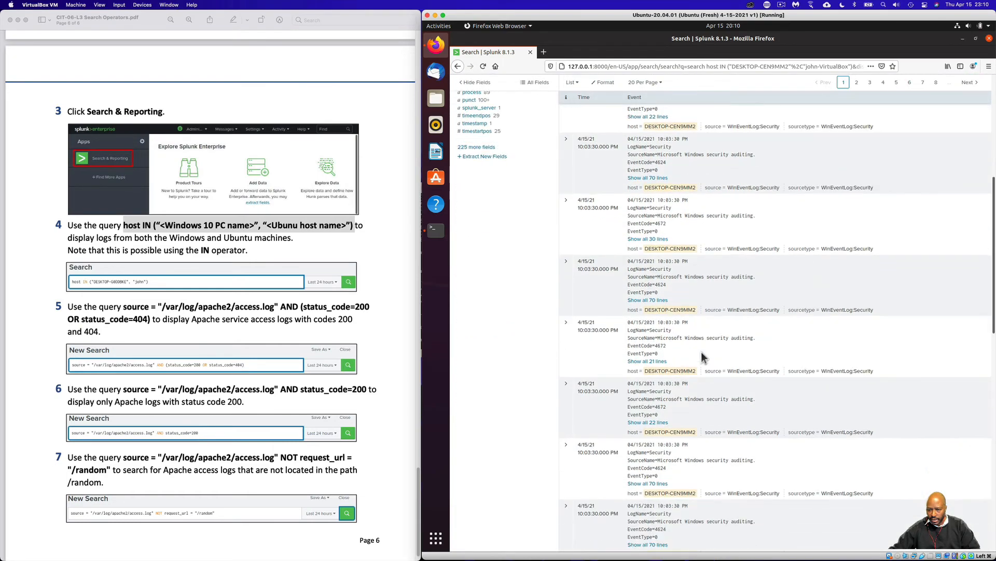
{"action": "scroll", "coordinate": [706, 357], "scroll_direction": "up", "scroll_amount": 10}
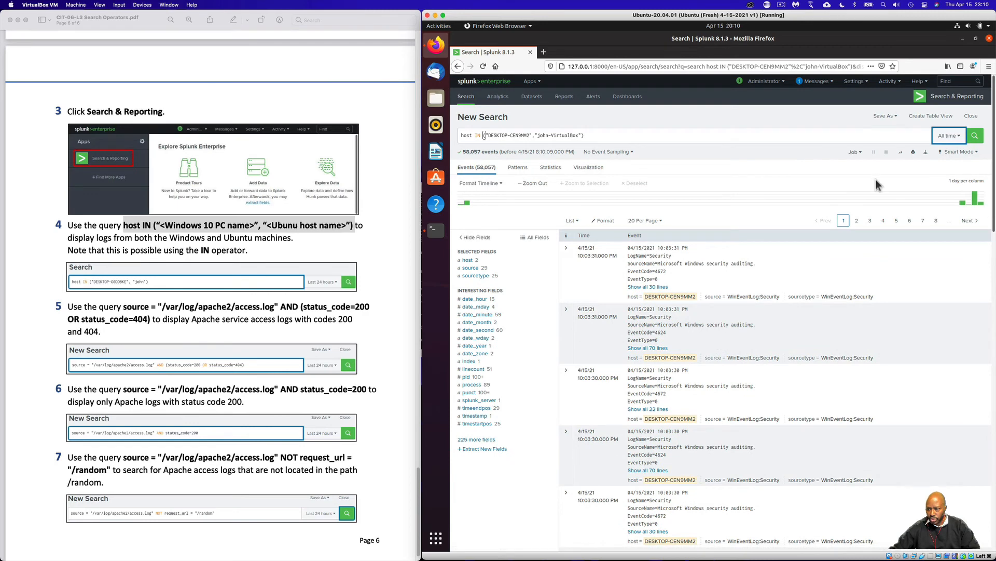
{"action": "left_click", "coordinate": [859, 221]}
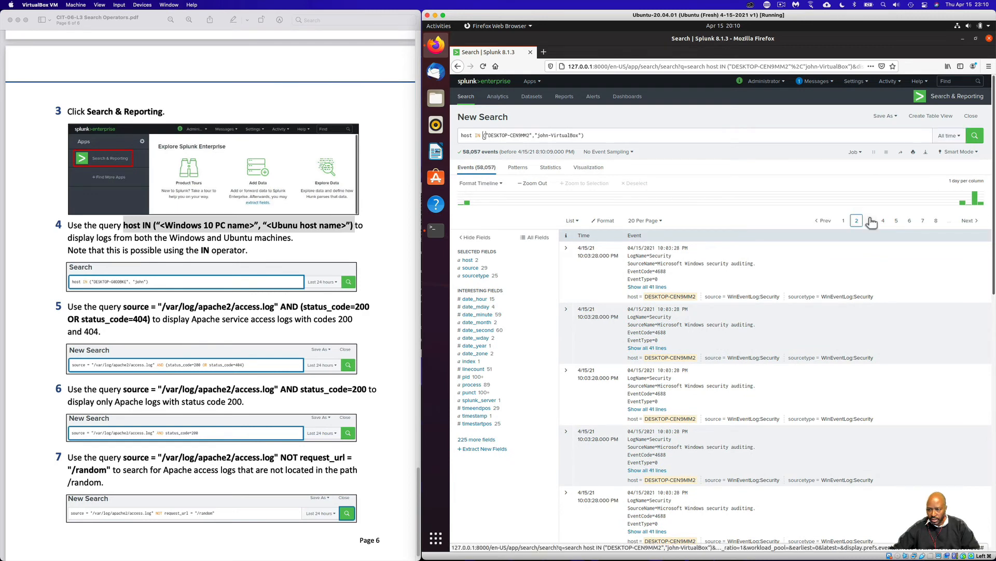
{"action": "left_click", "coordinate": [870, 220]}
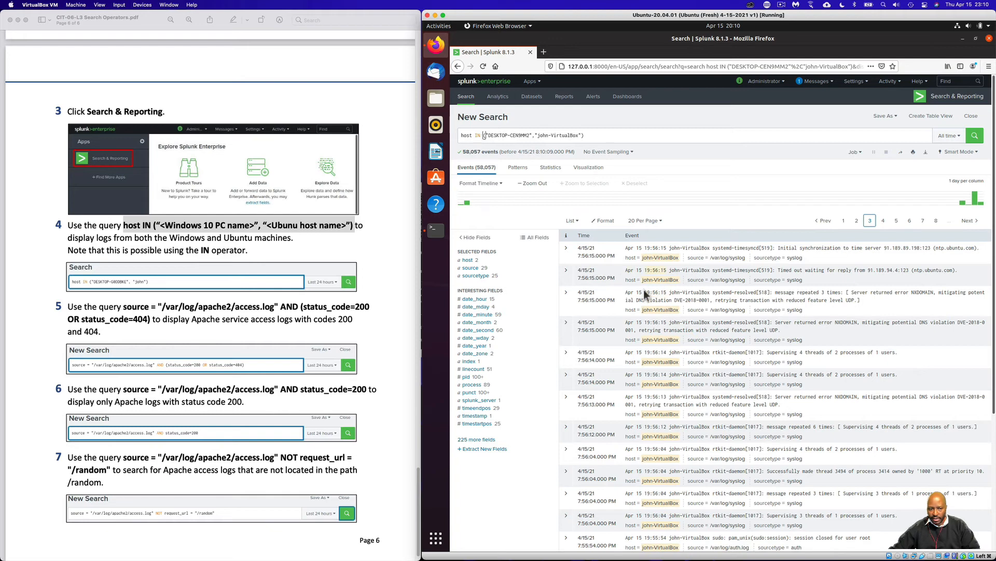
Copy the Apache AND/OR query from item 5 of the lab guide and paste it over the current Splunk query
{"action": "scroll", "coordinate": [391, 378], "scroll_direction": "down", "scroll_amount": 1}
{"action": "scroll", "coordinate": [375, 395], "scroll_direction": "down", "scroll_amount": 2}
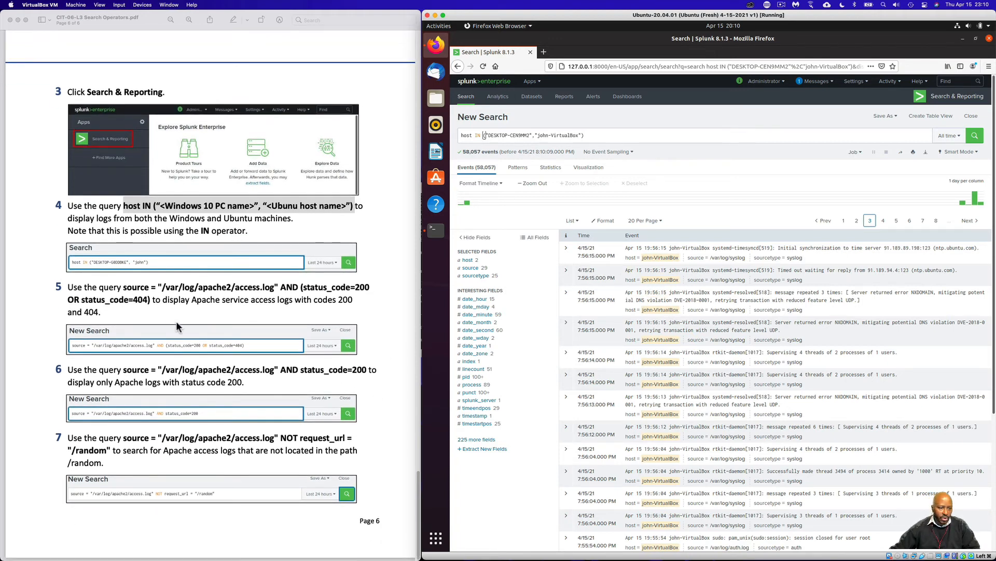
{"action": "left_click", "coordinate": [160, 294]}
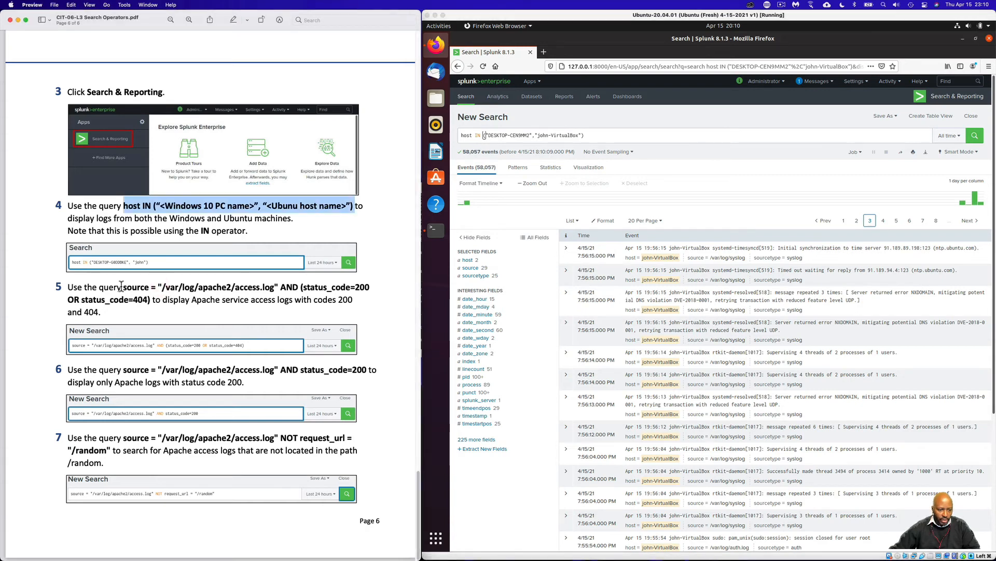
{"action": "left_click_drag", "start_coordinate": [122, 287], "coordinate": [149, 300]}
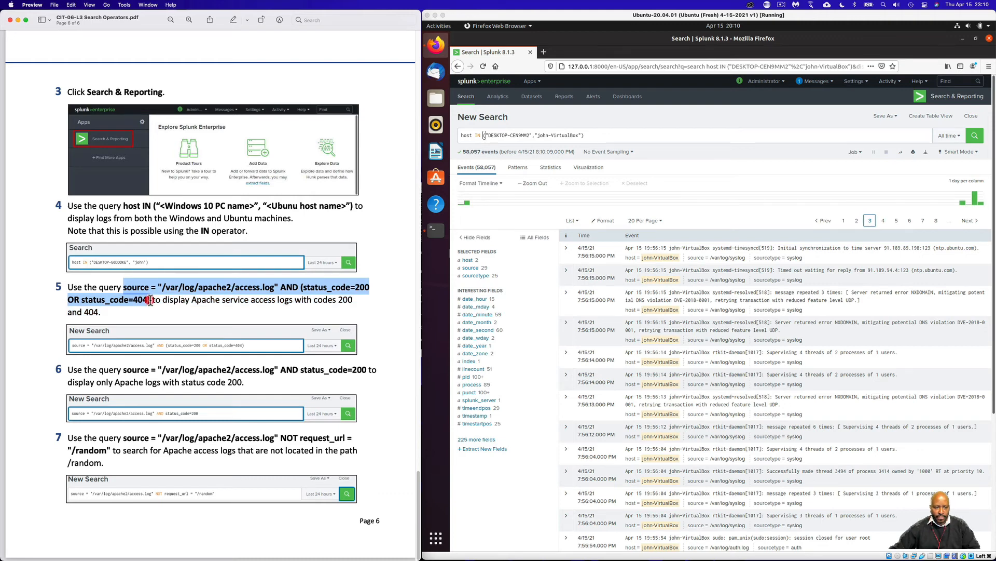
{"action": "right_click", "coordinate": [150, 301]}
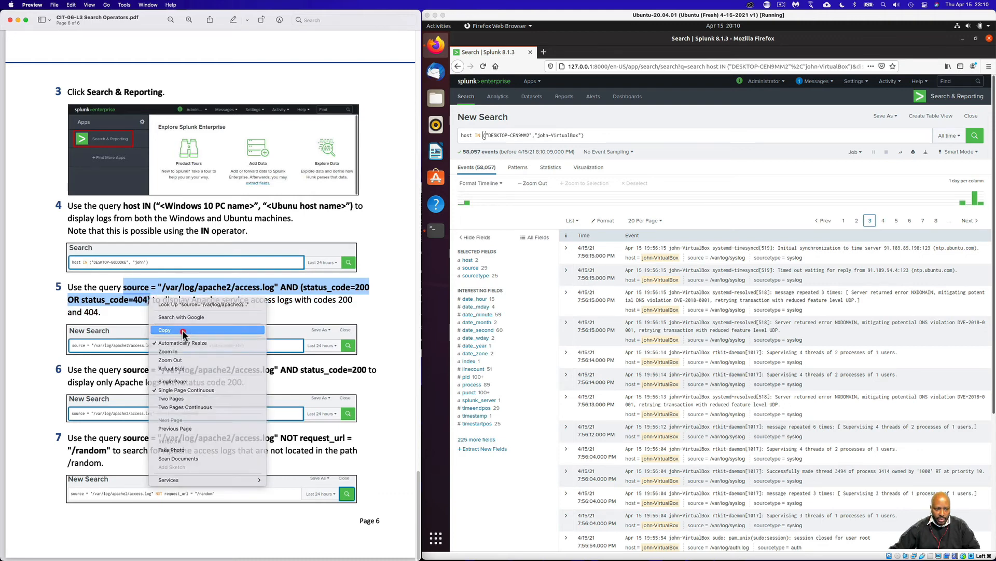
{"action": "left_click", "coordinate": [182, 330]}
{"action": "left_click_drag", "start_coordinate": [589, 137], "coordinate": [406, 132]}
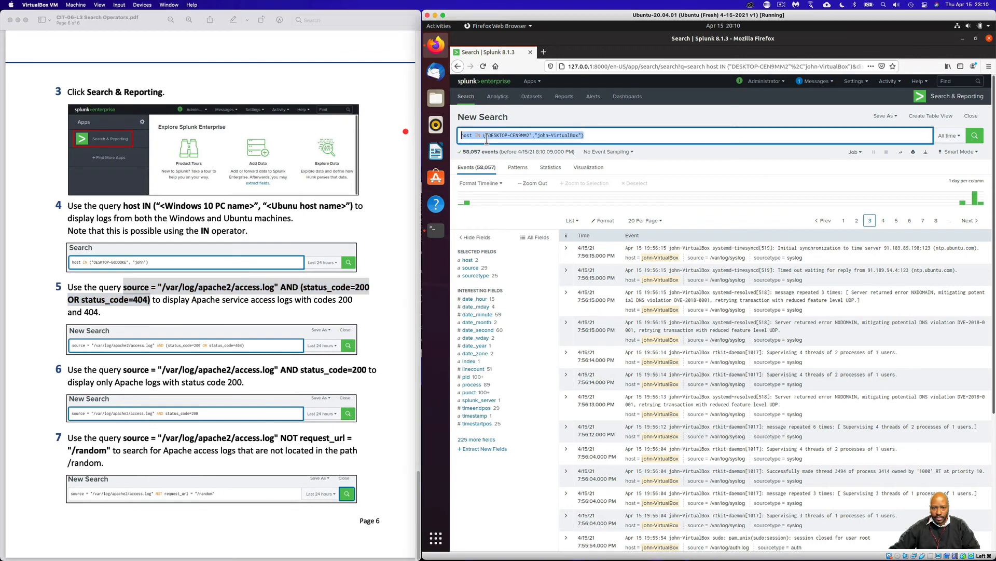
{"action": "right_click", "coordinate": [487, 137]}
{"action": "left_click", "coordinate": [518, 175]}
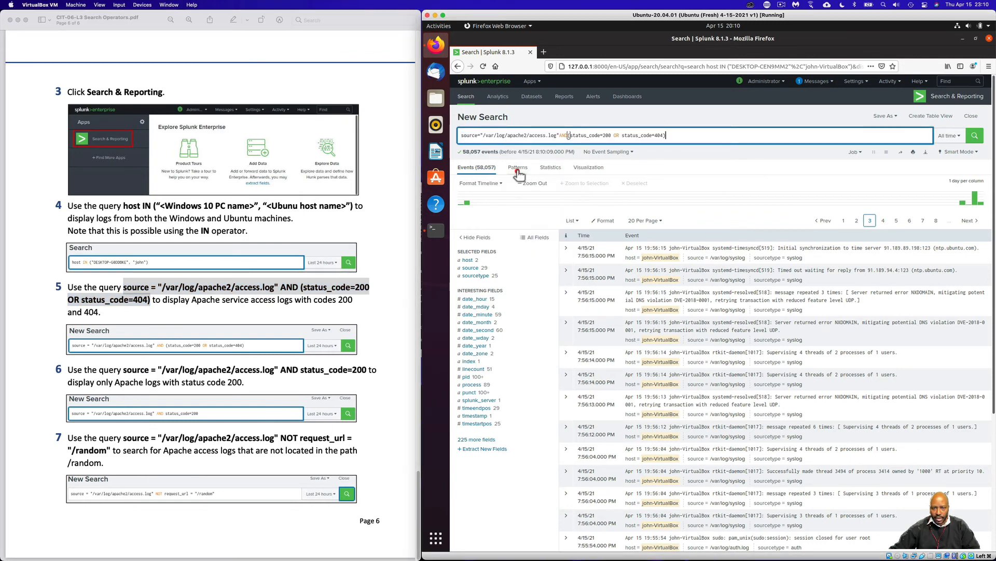
Add the missing spaces around the AND operator and run the search for status codes 200 or 404
{"action": "left_click", "coordinate": [568, 135]}
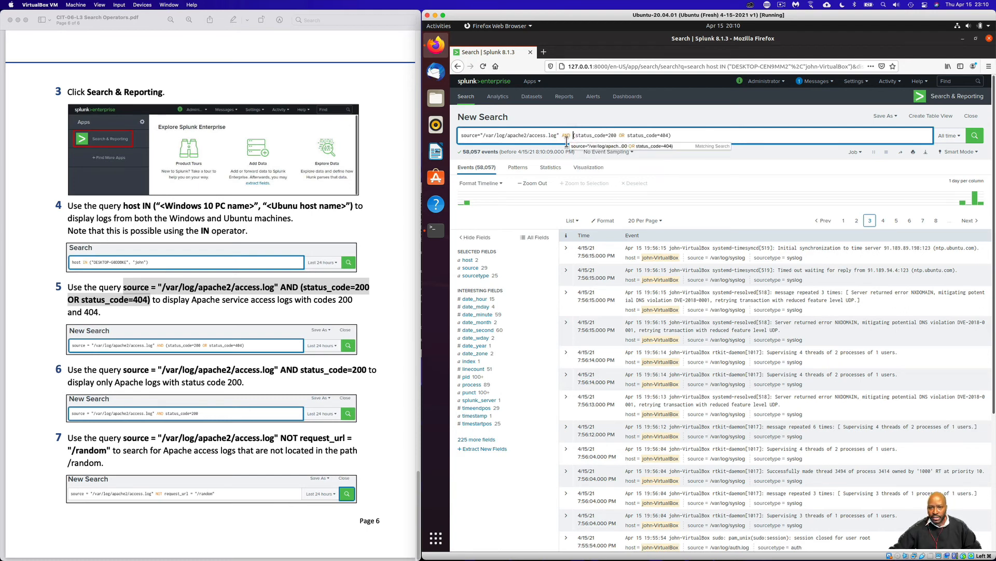
{"action": "left_click", "coordinate": [709, 135]}
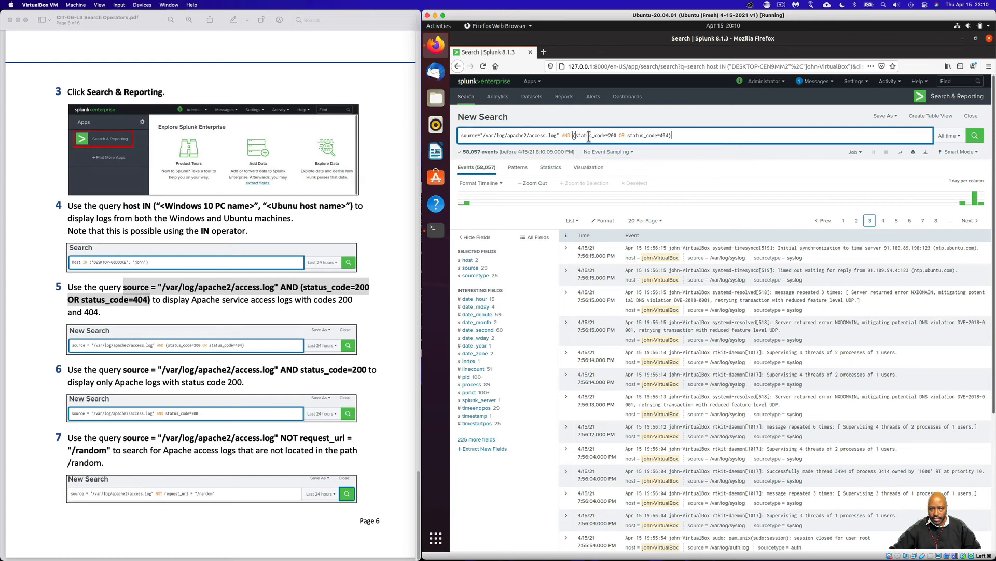
{"action": "left_click", "coordinate": [974, 135]}
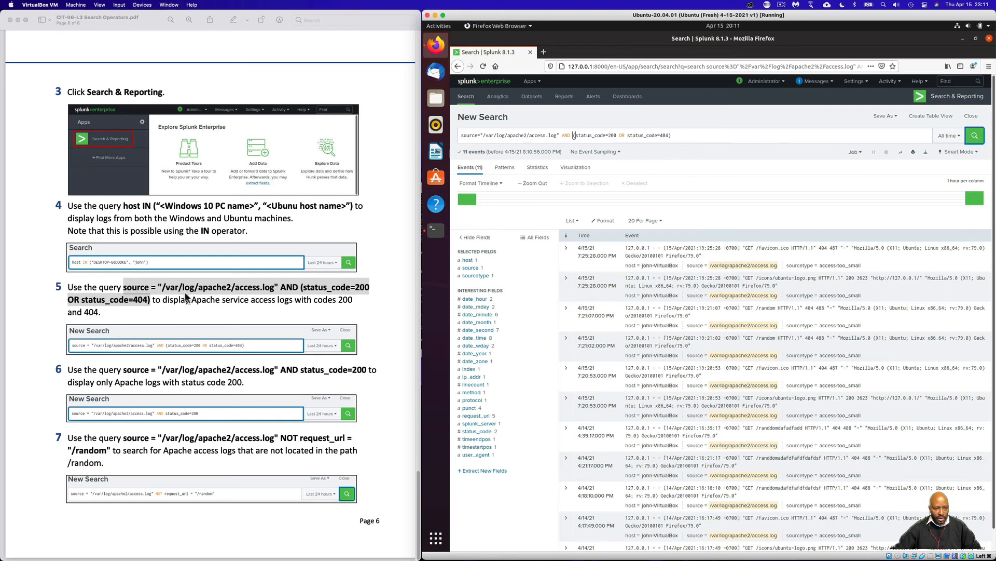
Copy the AND status_code=200 query from item 6 of the lab guide and paste it over the current Splunk query
{"action": "left_click", "coordinate": [188, 382]}
{"action": "left_click_drag", "start_coordinate": [124, 370], "coordinate": [362, 370]}
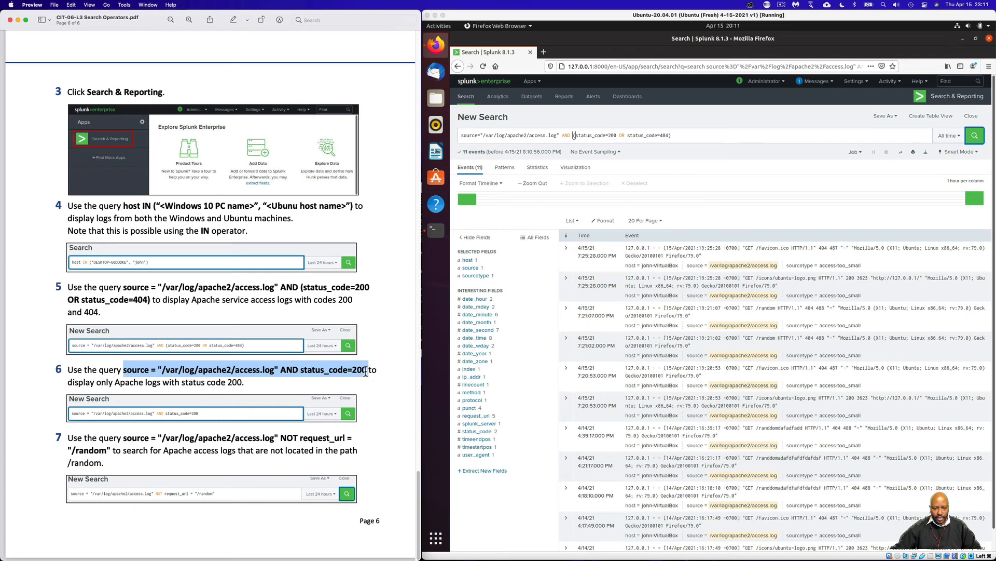
{"action": "right_click", "coordinate": [329, 370]}
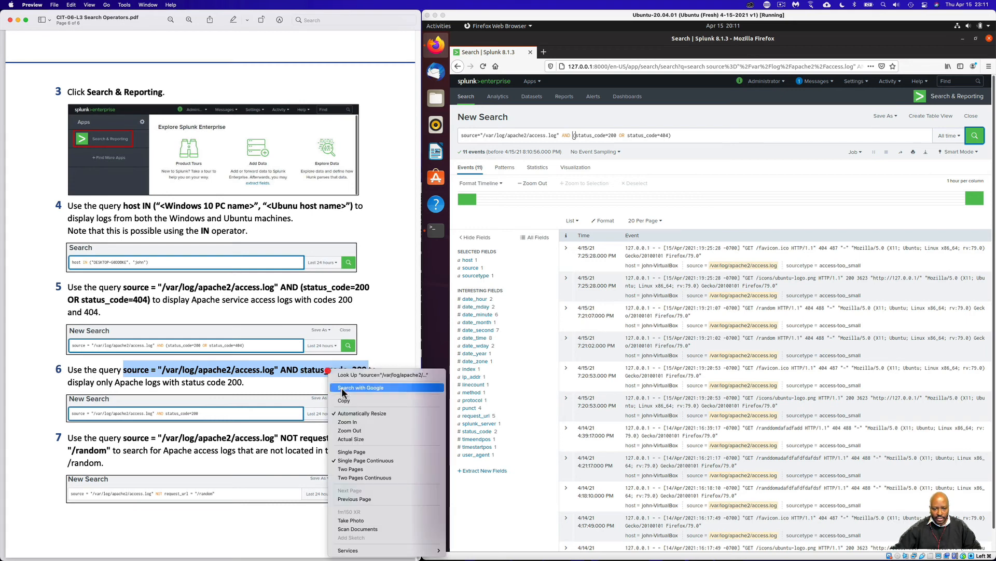
{"action": "left_click", "coordinate": [350, 401]}
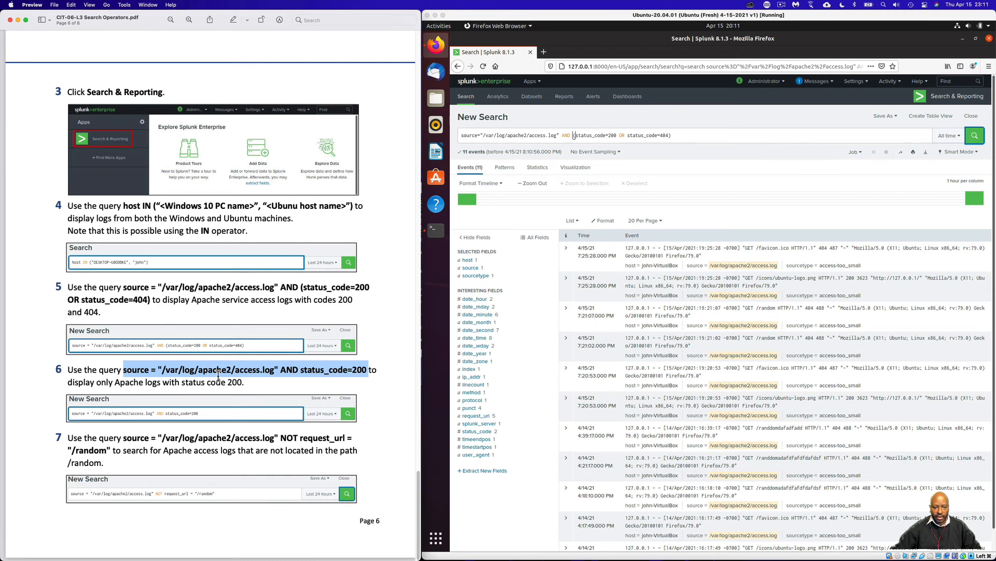
{"action": "left_click_drag", "start_coordinate": [687, 134], "coordinate": [343, 120]}
{"action": "right_click", "coordinate": [483, 136]}
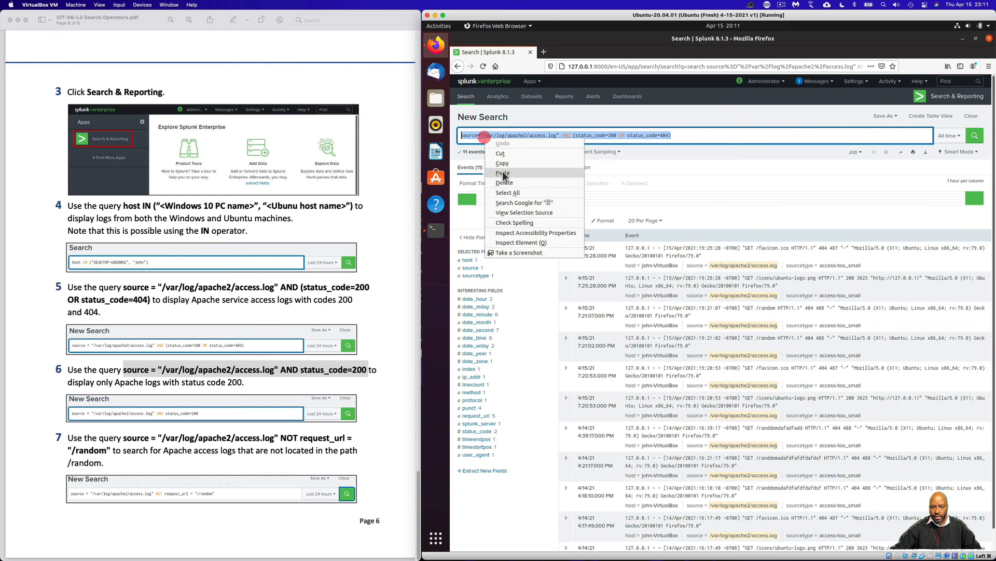
{"action": "left_click", "coordinate": [503, 172]}
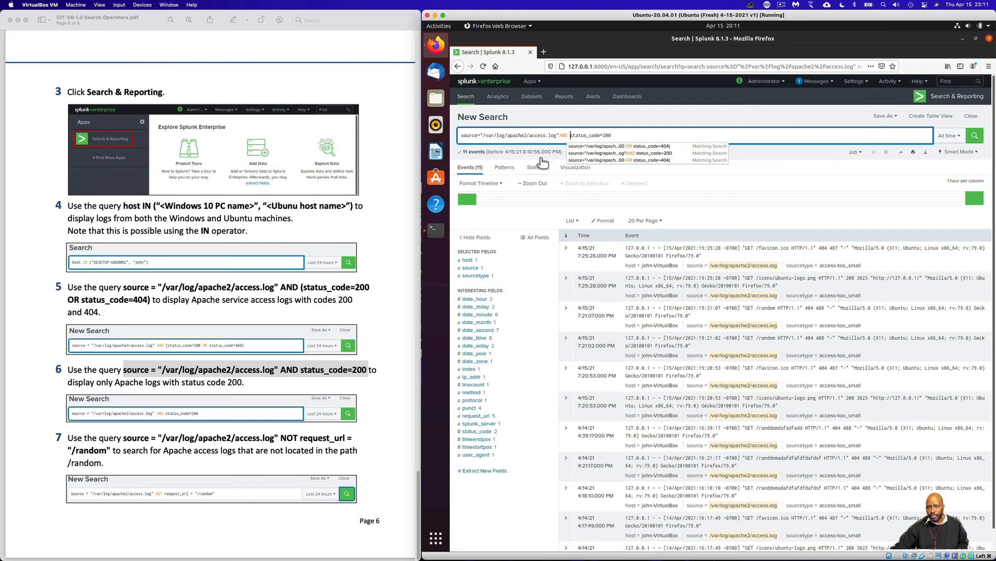
Run the search for Apache access logs with status code 200
{"action": "left_click", "coordinate": [769, 161]}
{"action": "left_click", "coordinate": [975, 136]}
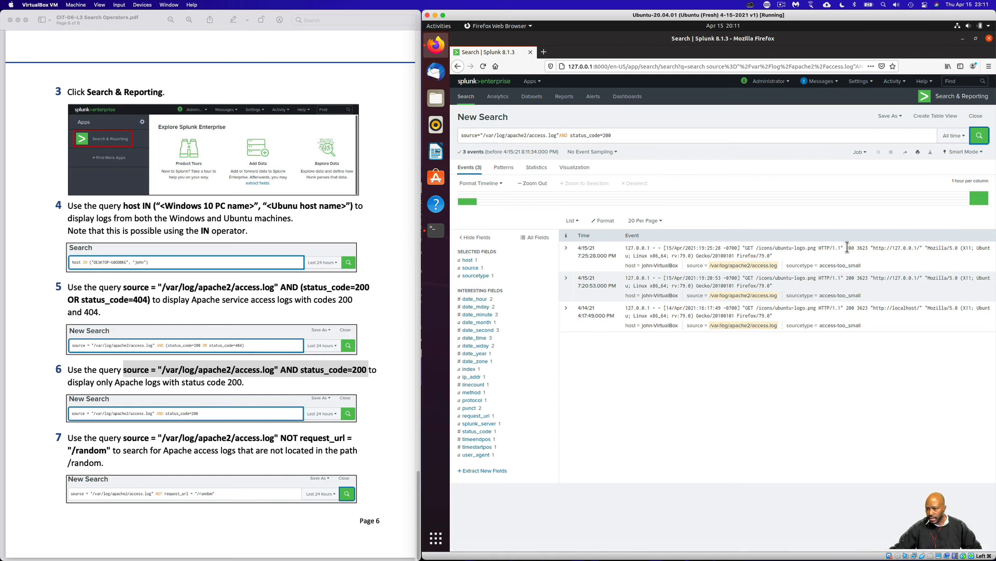
Copy the NOT request_url = "/random" query from item 7 of the lab guide and paste it over the current Splunk query
{"action": "left_click", "coordinate": [229, 456]}
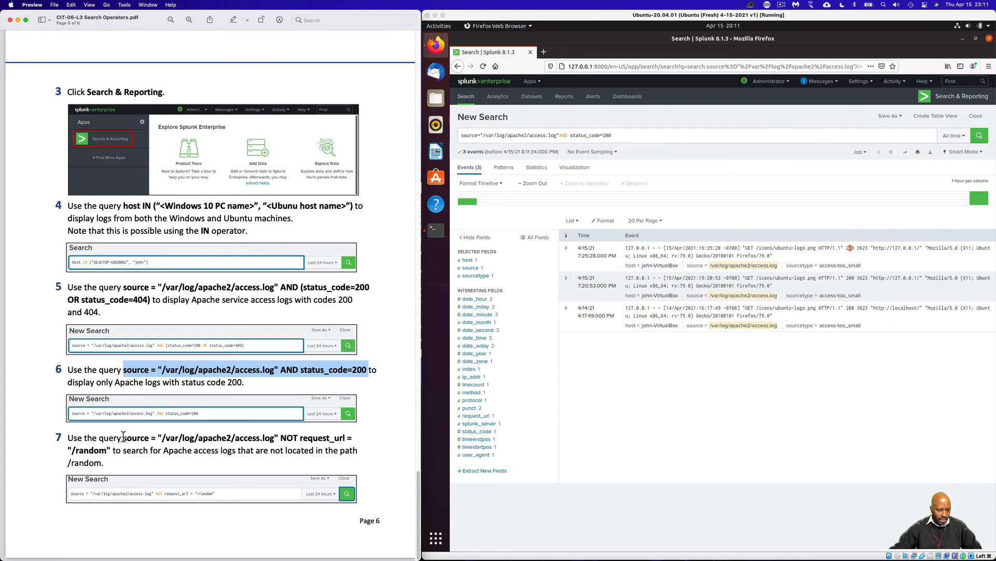
{"action": "left_click_drag", "start_coordinate": [123, 437], "coordinate": [108, 451]}
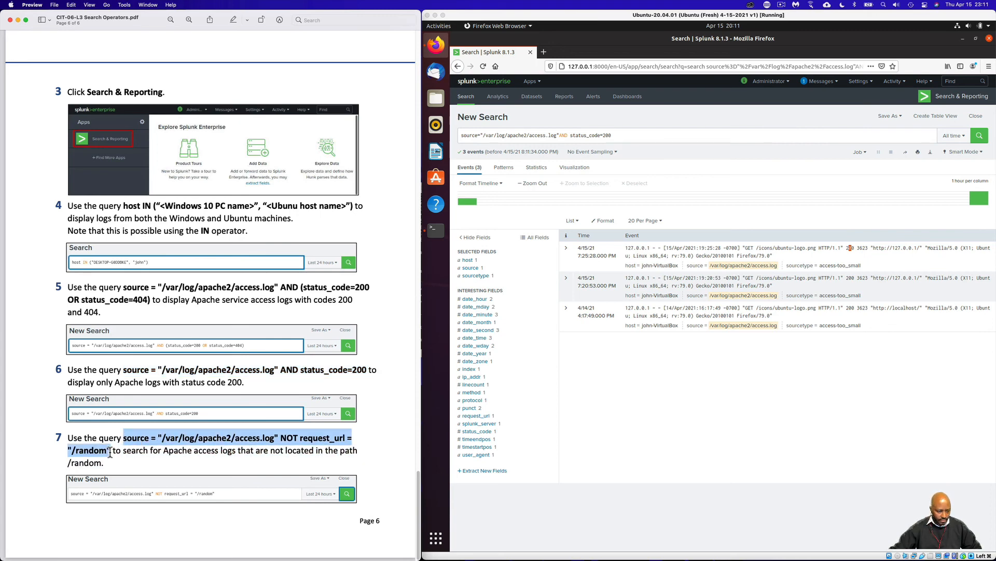
{"action": "right_click", "coordinate": [155, 438]}
{"action": "left_click", "coordinate": [188, 404]}
{"action": "left_click", "coordinate": [611, 136]}
{"action": "left_click_drag", "start_coordinate": [611, 136], "coordinate": [543, 135]}
{"action": "left_click_drag", "start_coordinate": [390, 129], "coordinate": [386, 128]}
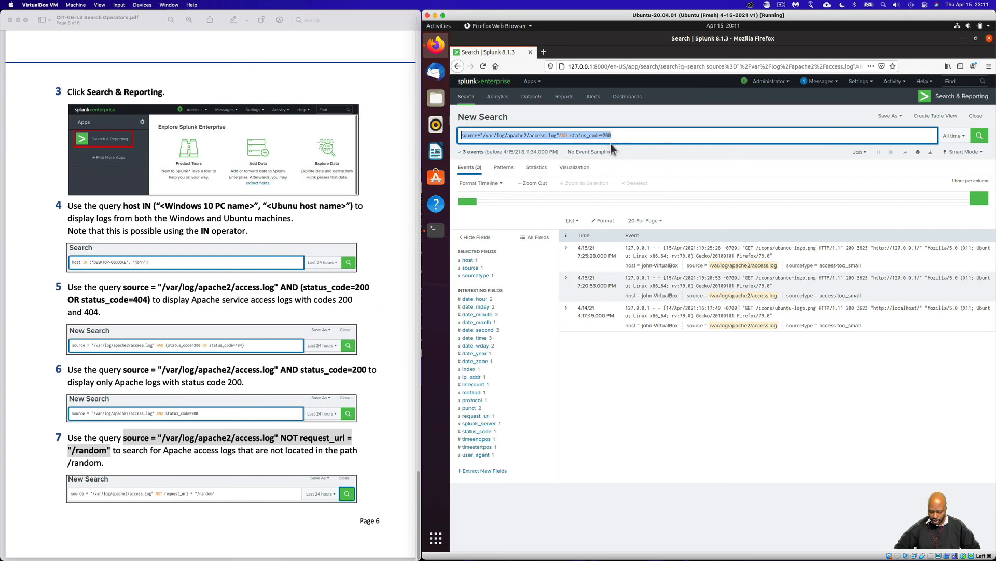
{"action": "key", "text": "BackSpace"}
{"action": "right_click", "coordinate": [591, 136]}
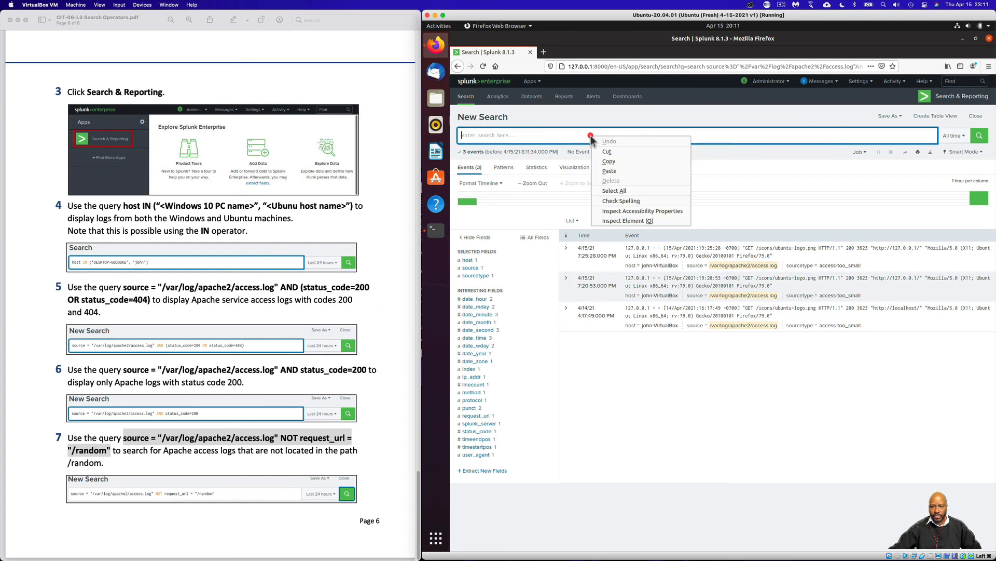
{"action": "left_click", "coordinate": [615, 170]}
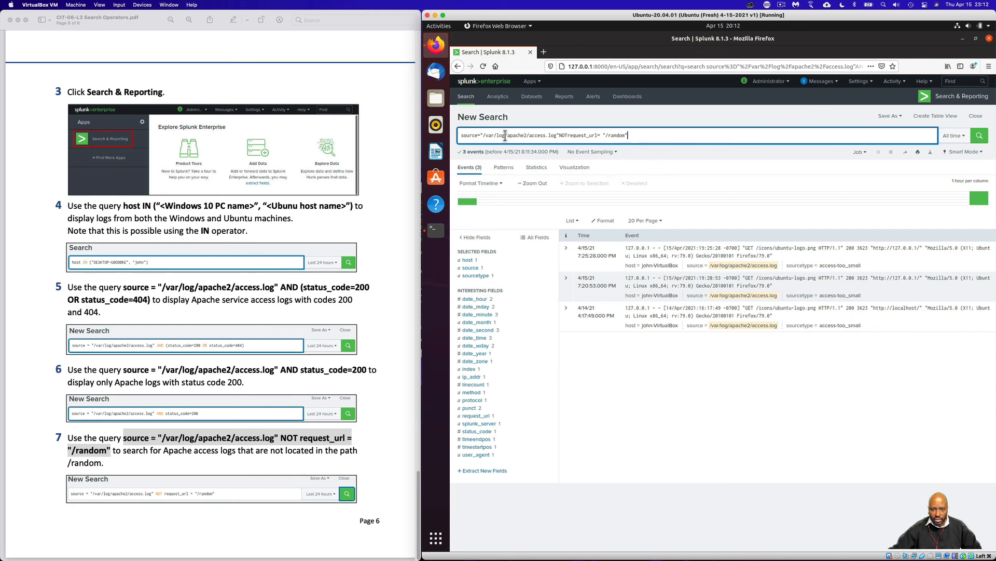
Add the missing spaces around the NOT operator, run the search excluding the /random path, and look through the returned events
{"action": "left_click", "coordinate": [559, 135]}
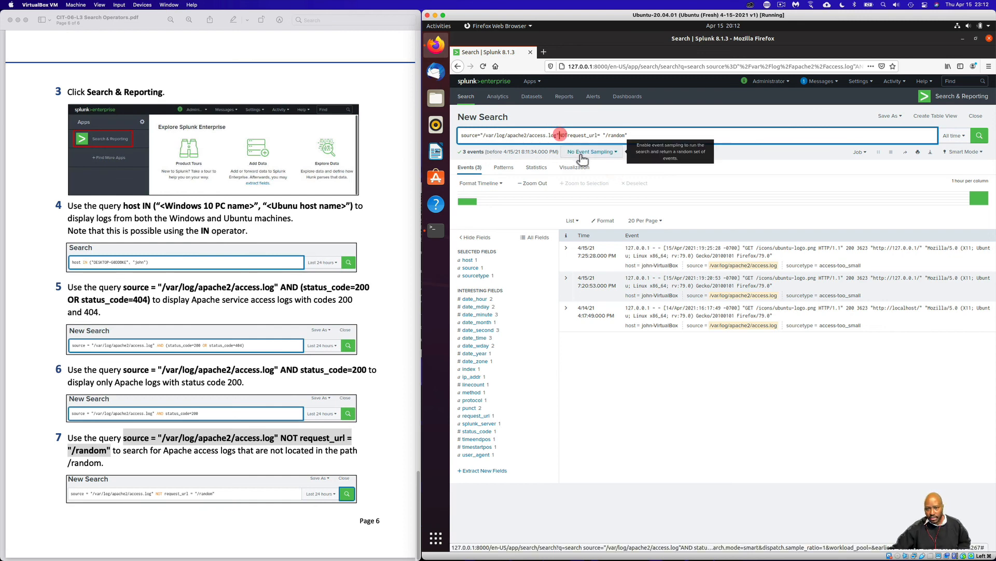
{"action": "left_click", "coordinate": [570, 135]}
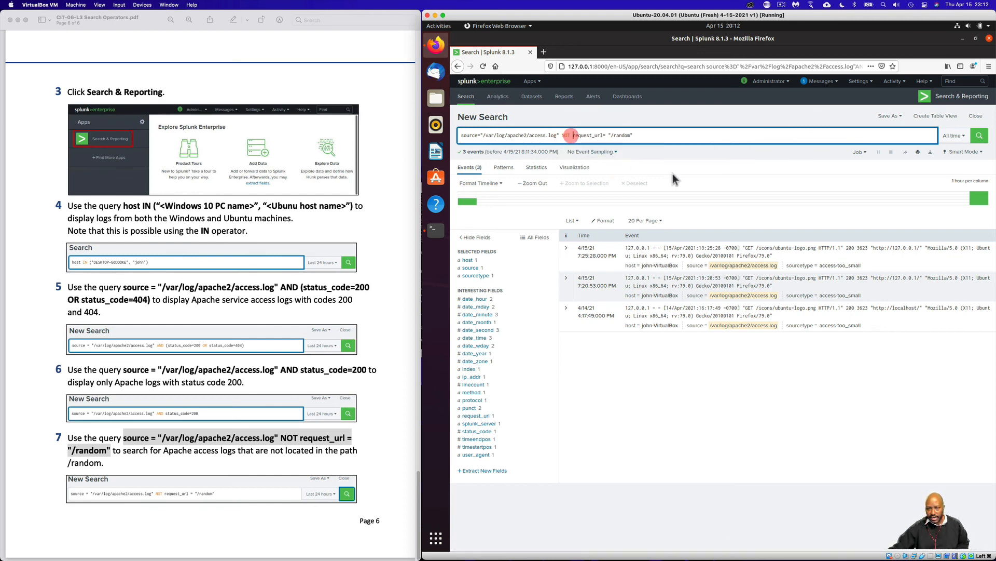
{"action": "left_click", "coordinate": [979, 137]}
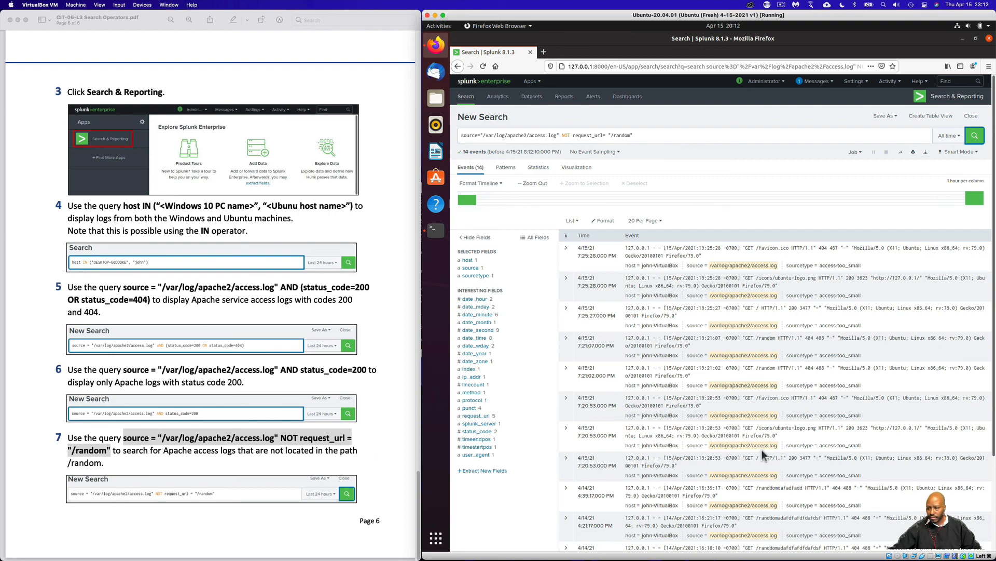
{"action": "scroll", "coordinate": [762, 449], "scroll_direction": "down", "scroll_amount": 4}
{"action": "scroll", "coordinate": [820, 418], "scroll_direction": "up", "scroll_amount": 4}
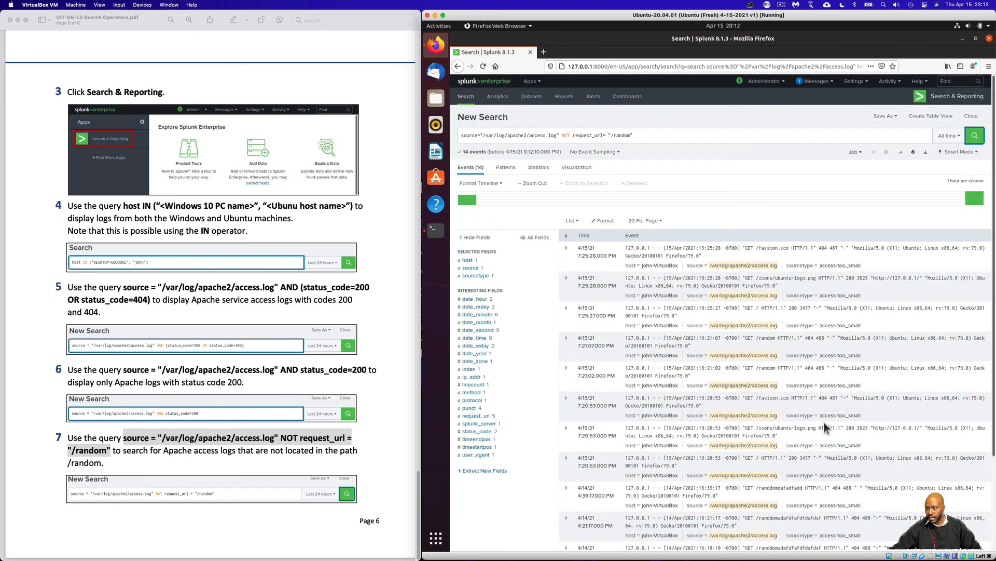
{"action": "scroll", "coordinate": [824, 422], "scroll_direction": "down", "scroll_amount": 4}
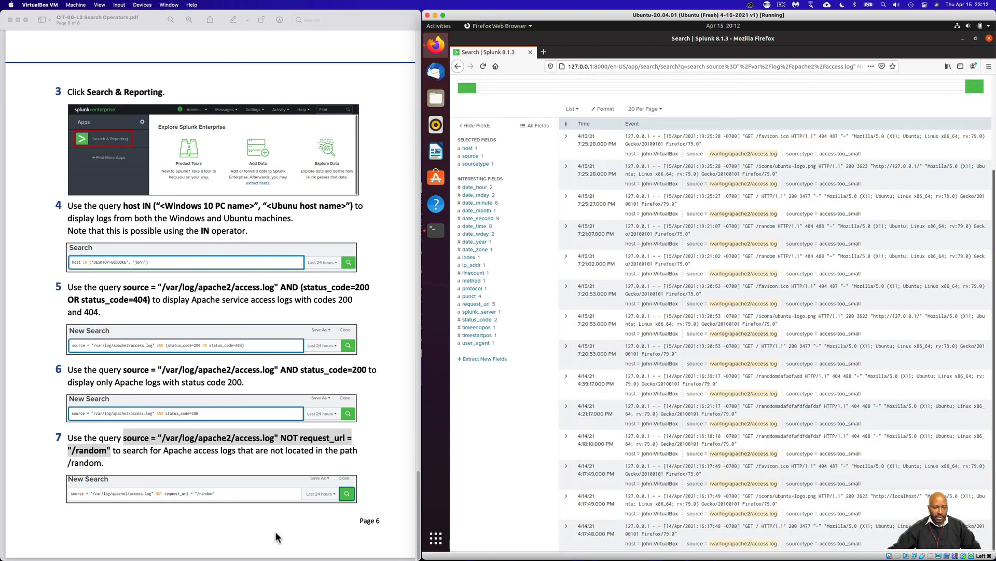
{"action": "scroll", "coordinate": [271, 516], "scroll_direction": "up", "scroll_amount": 10}
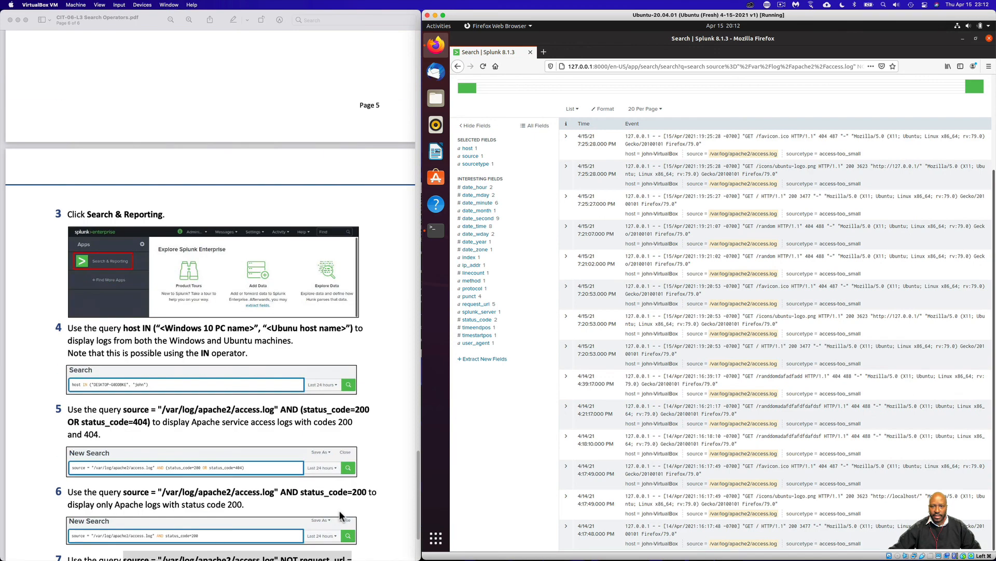
{"action": "scroll", "coordinate": [338, 512], "scroll_direction": "down", "scroll_amount": 10}
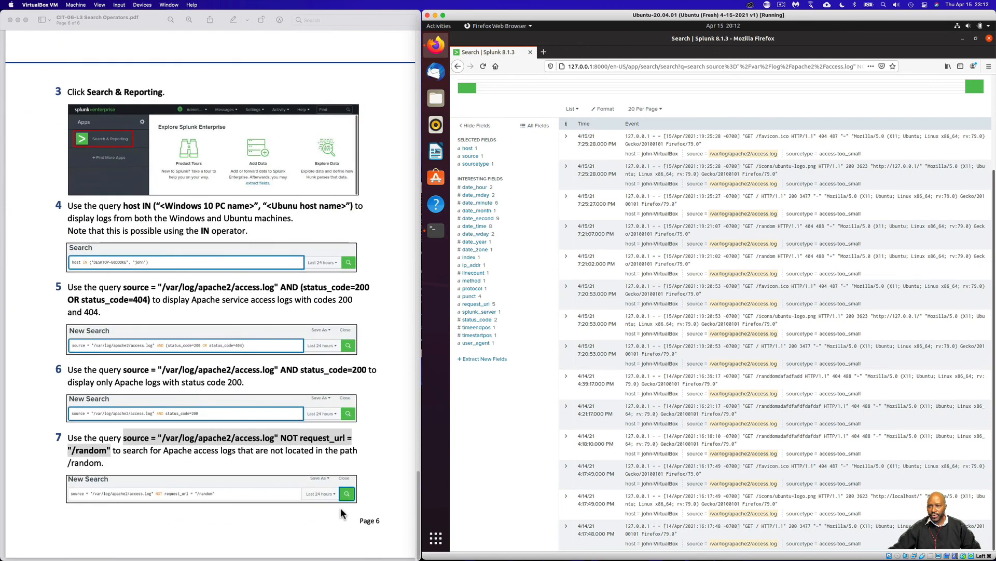